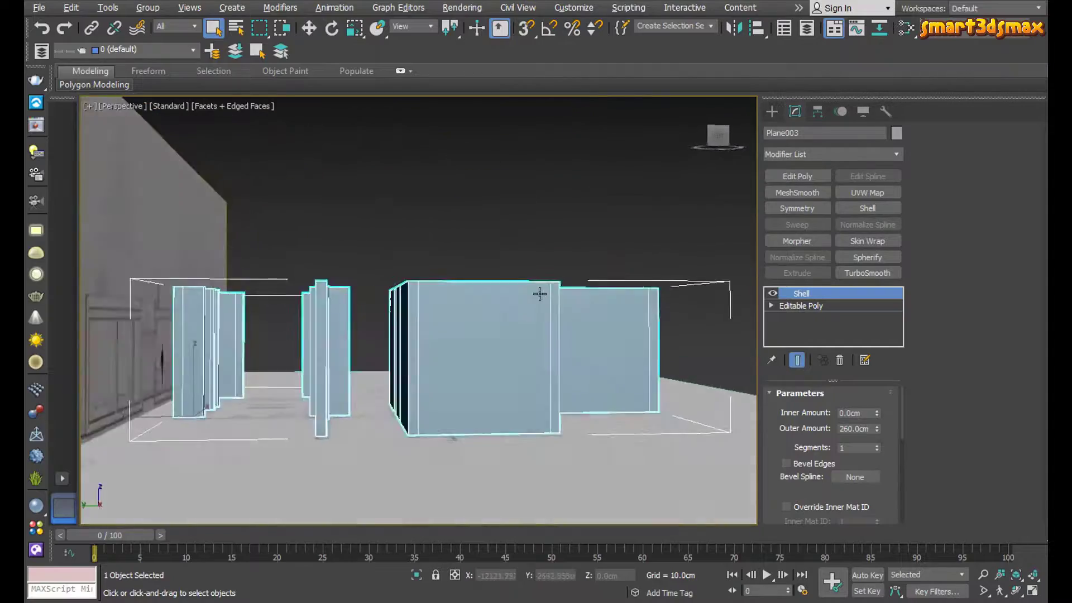
Add an Edit Poly modifier to the shelled floor-plan wall object
key(alt+w)
key(alt+w)
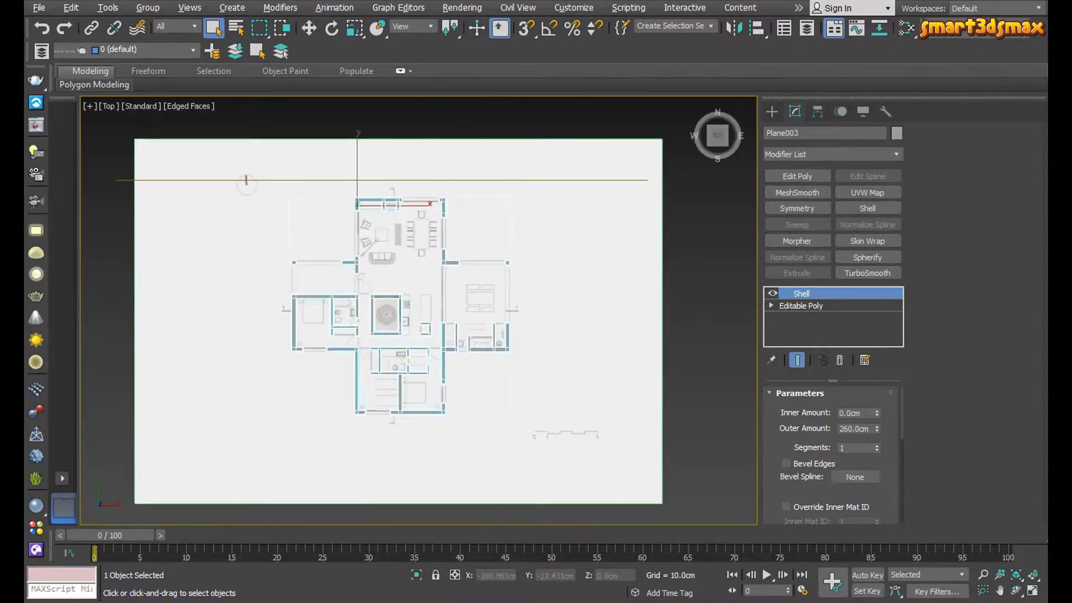
scroll(389, 262, up, 5)
click(797, 175)
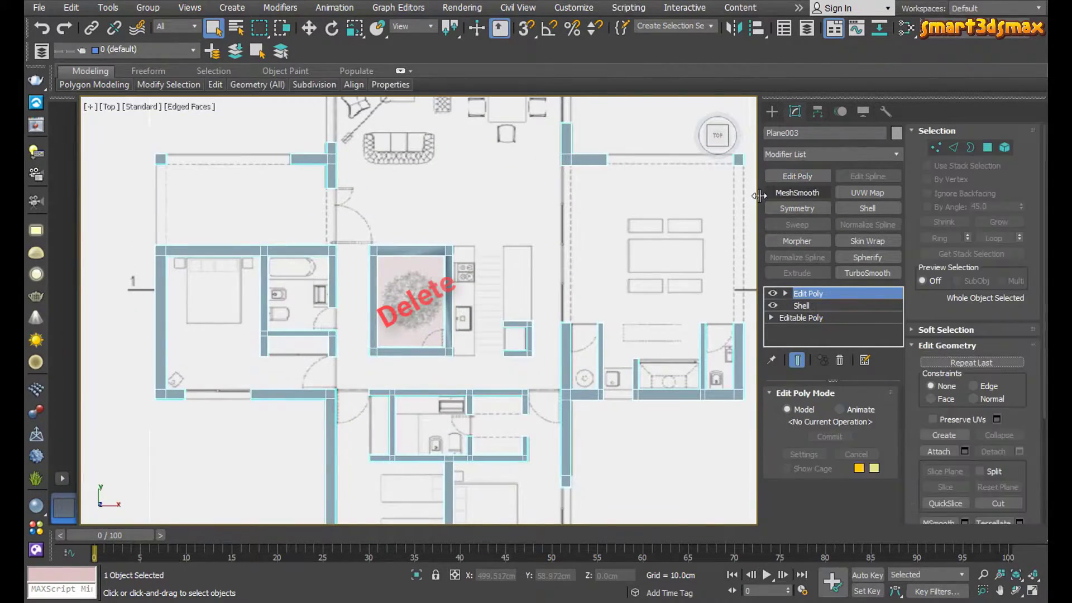
Delete the polygons of the walls enclosing the central tree courtyard
key(alt+w)
middle_click(606, 388)
key(alt+w)
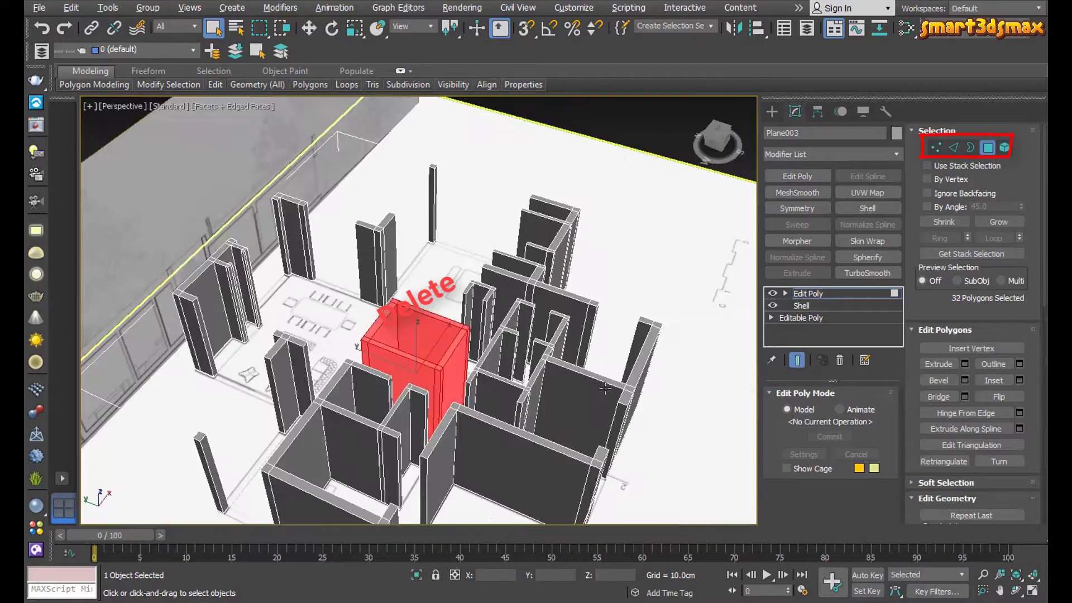
alt+middle_drag(453, 397, 280, 424)
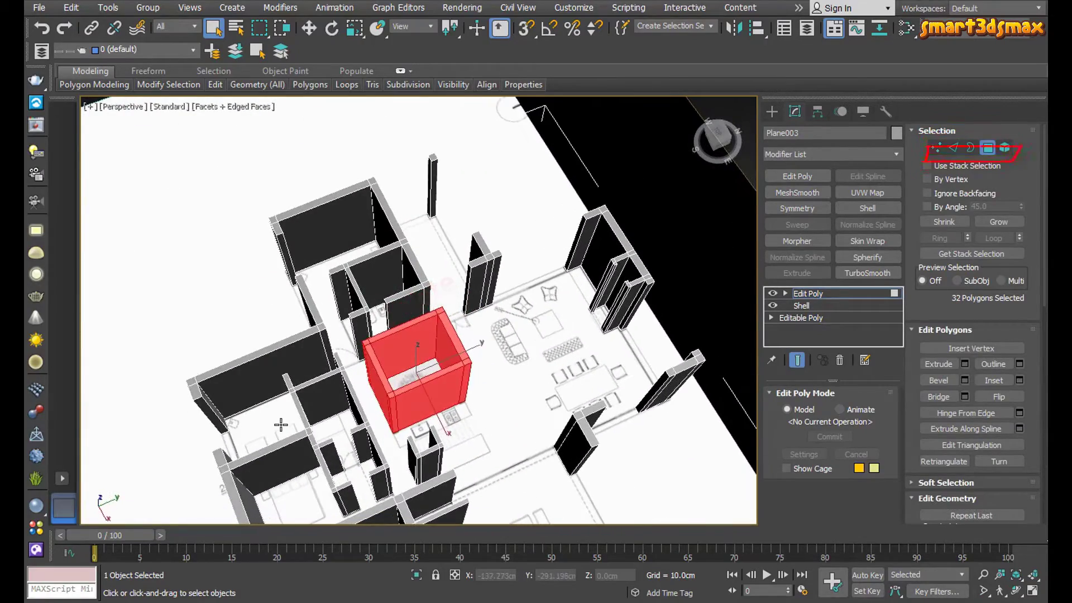
key(Delete)
Clone the bathroom wall's top corner polygon as elements onto the courtyard's two upper post outlines in the plan
key(alt+w)
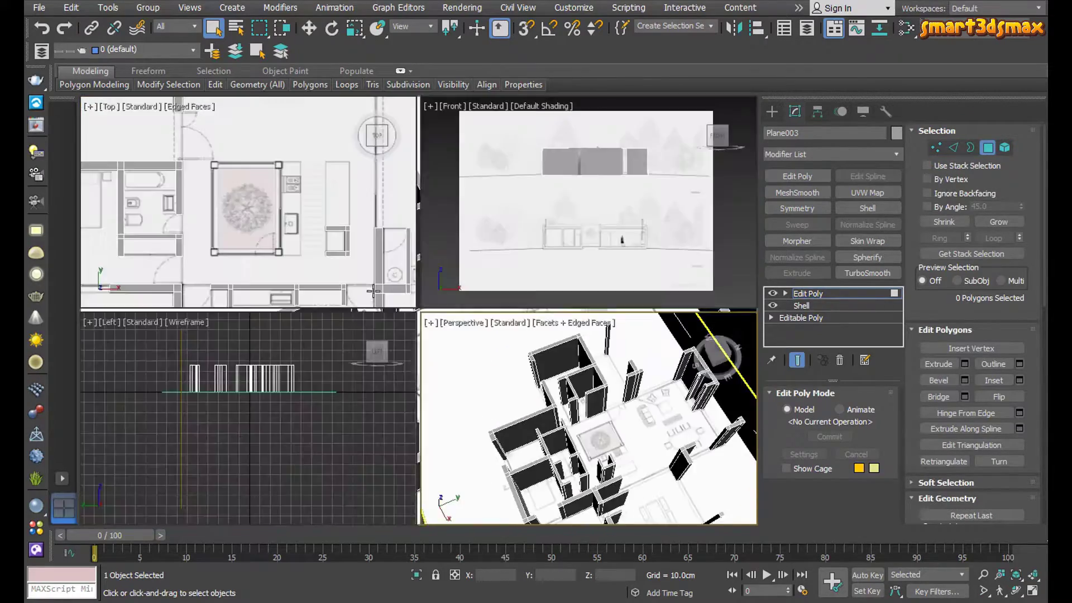
key(alt+w)
scroll(313, 327, up, 5)
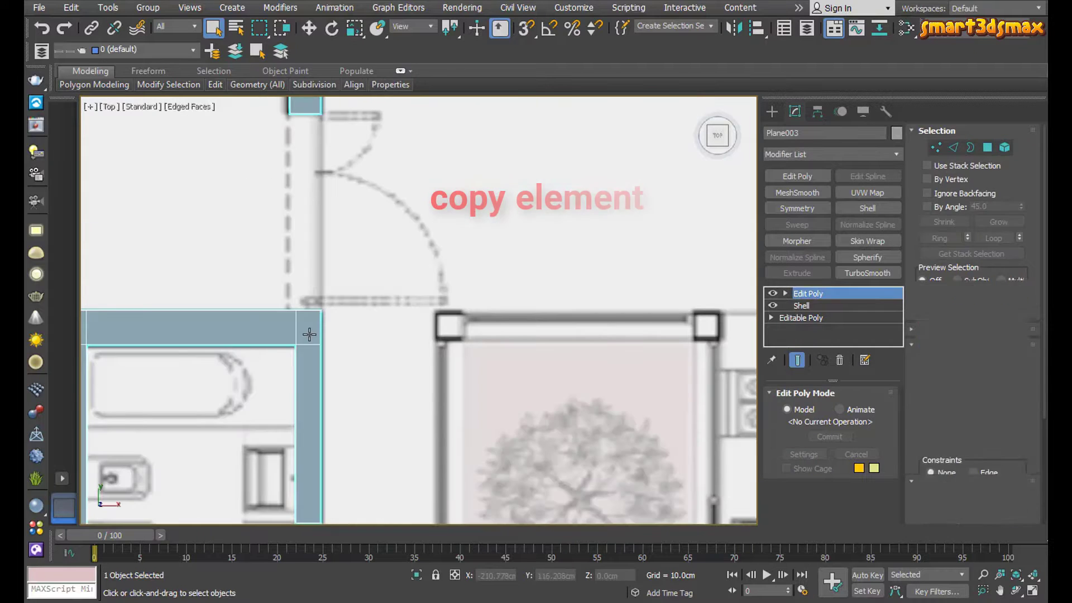
click(310, 327)
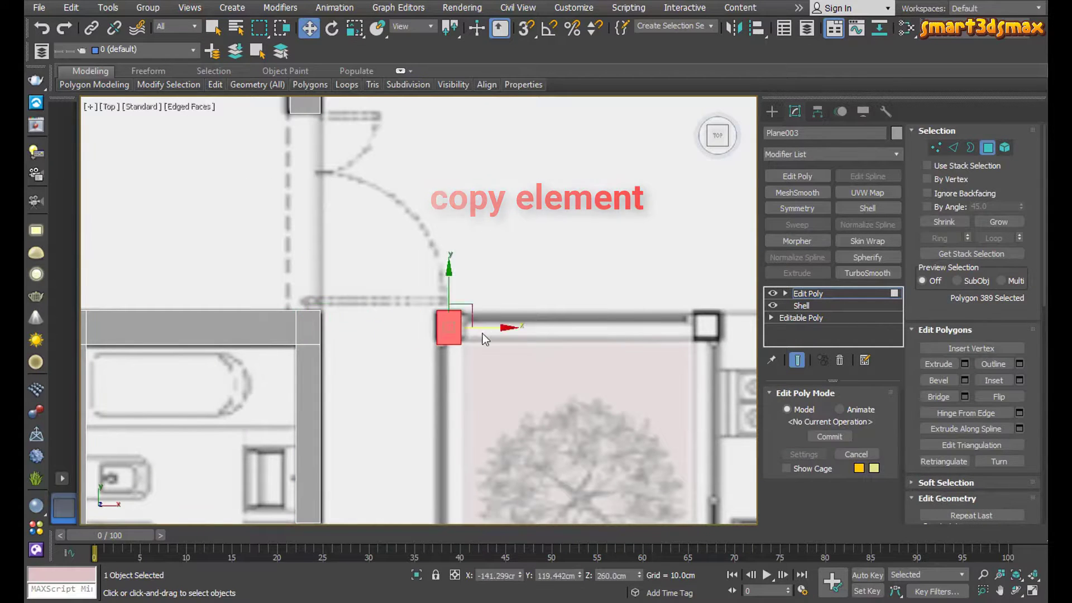
shift+drag(483, 333, 485, 329)
click(593, 311)
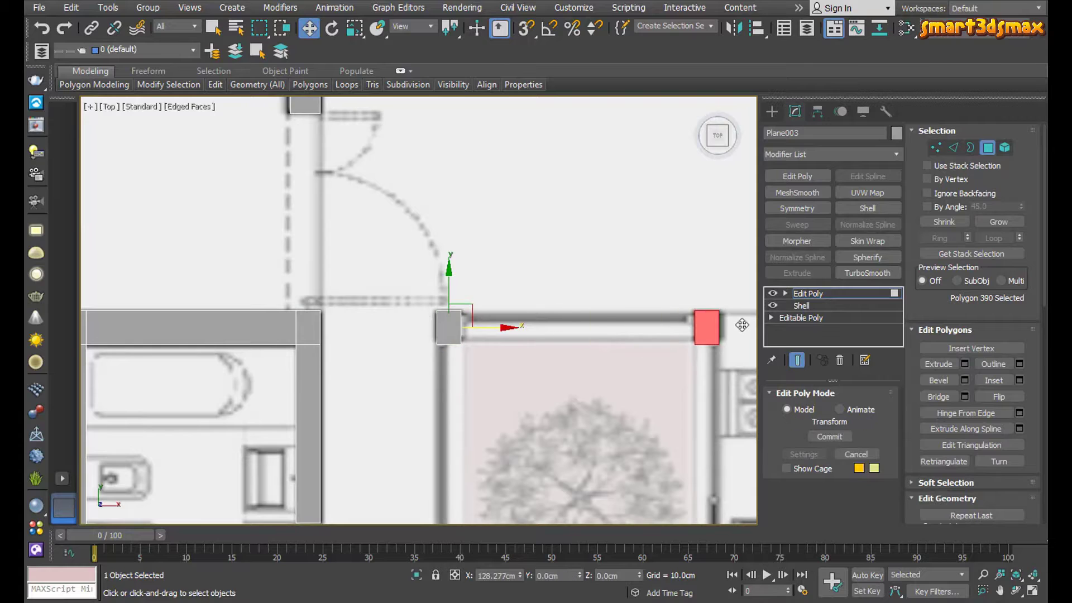
shift+drag(742, 326, 743, 325)
click(583, 313)
Clone both courtyard post polygons together as an element onto the two lower post outlines
middle_drag(557, 418, 492, 319)
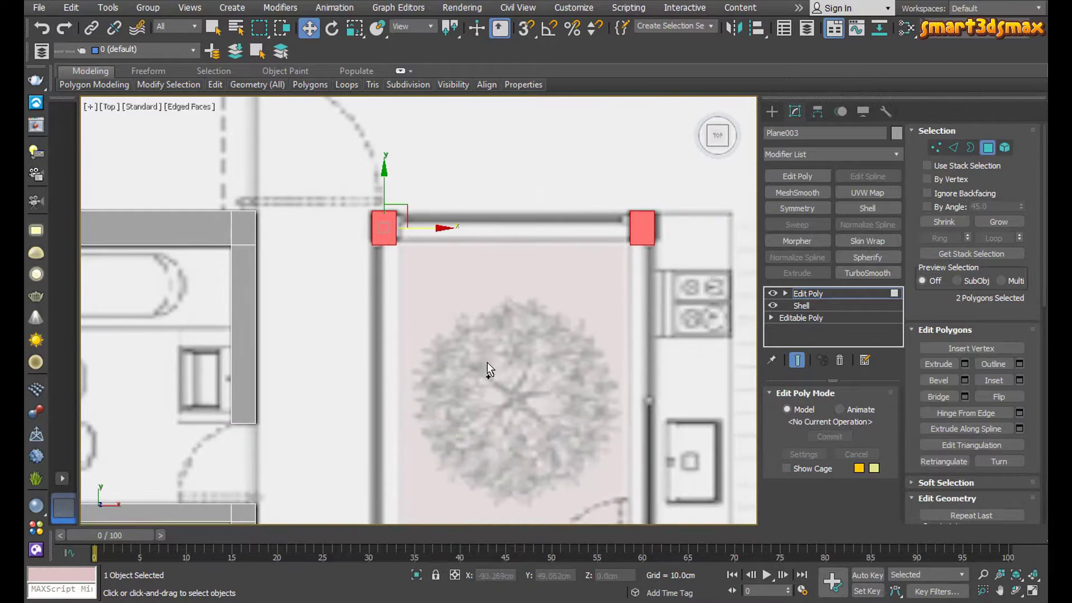
scroll(366, 183, down, 2)
shift+drag(414, 417, 413, 420)
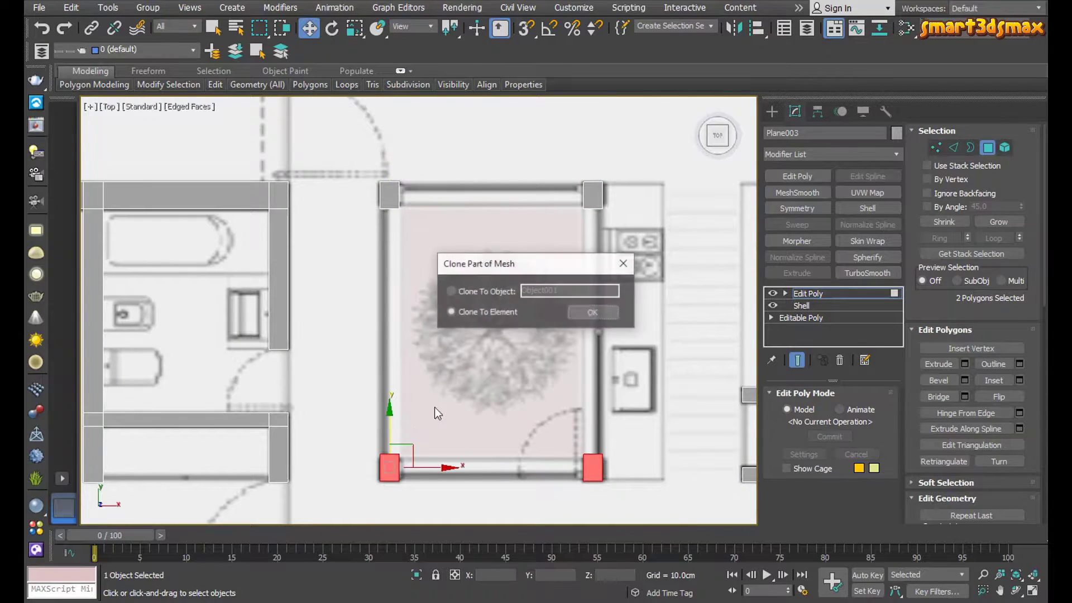
click(579, 310)
Snap the lower vertices of the two lower courtyard posts level with the neighbouring wall edges
middle_drag(628, 501, 615, 429)
key(s)
key(1)
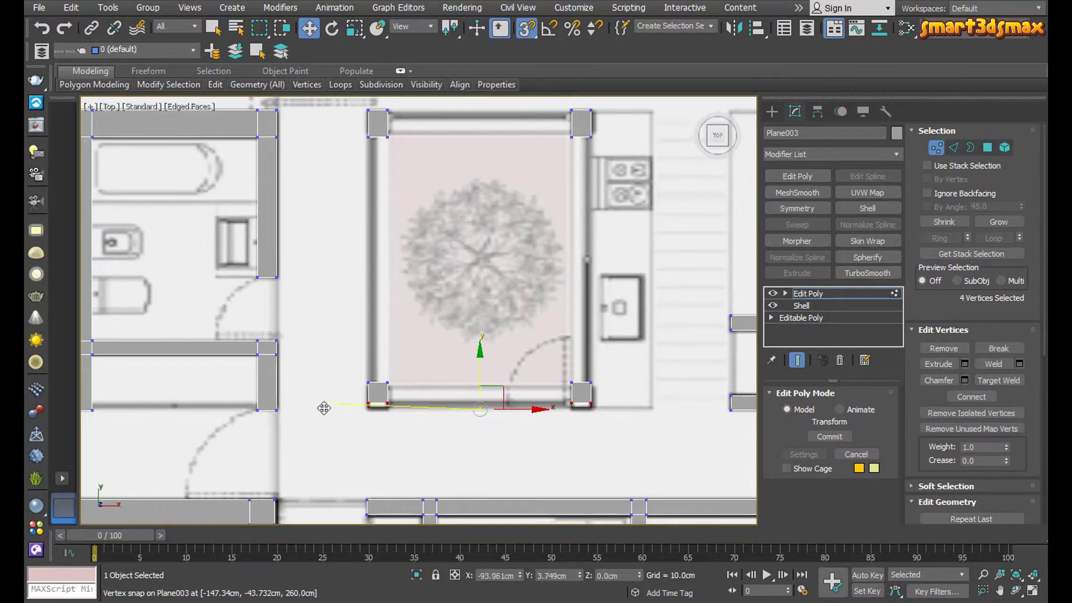
middle_drag(686, 418, 523, 417)
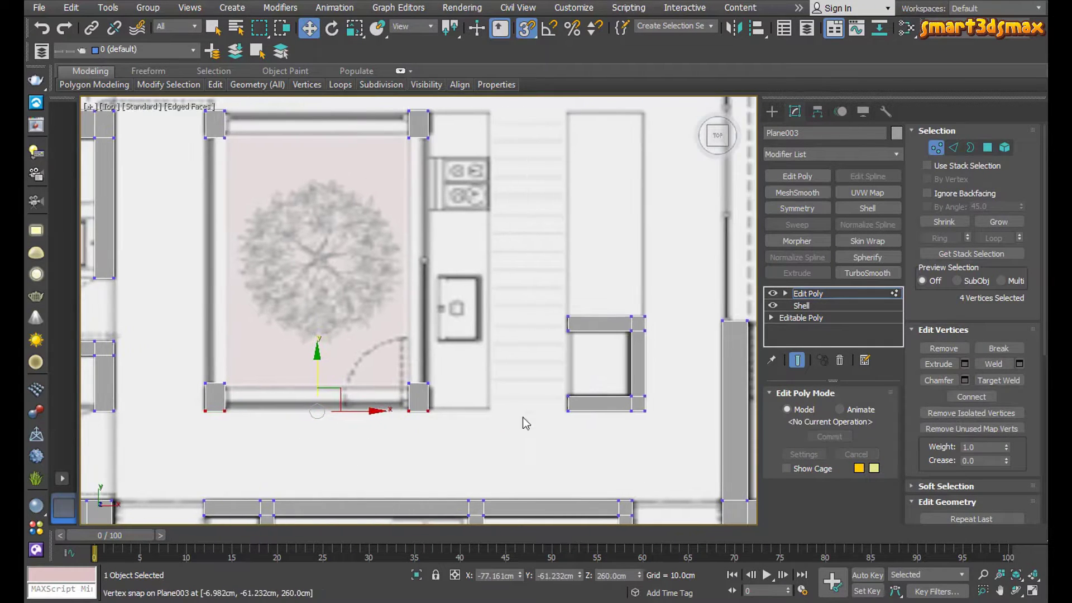
drag(665, 407, 544, 439)
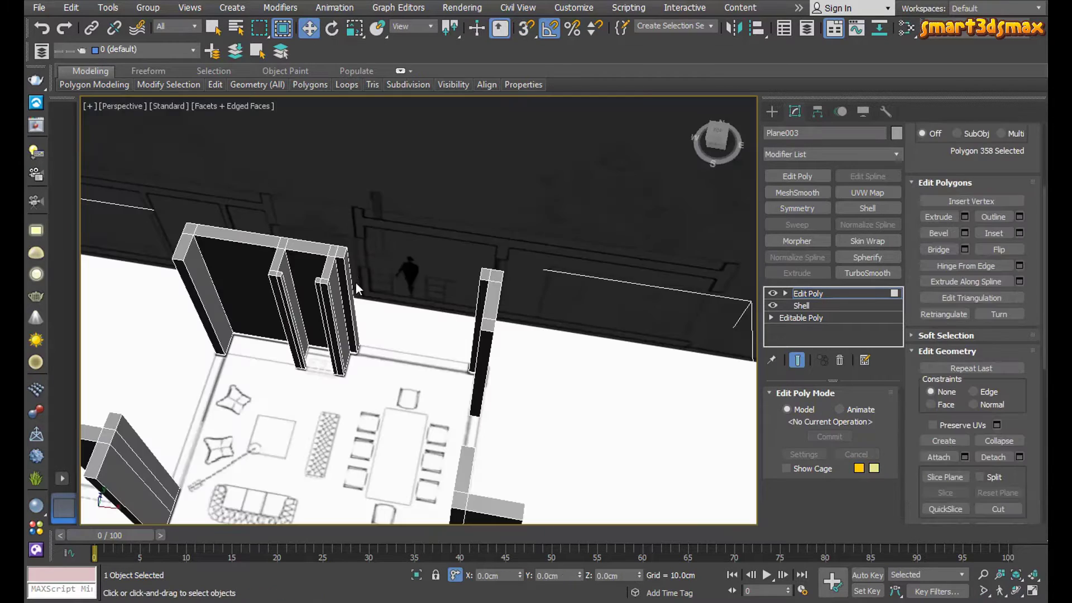
Select the facing side polygons of the front window opening, activate Slice Plane and align the plane by Z Position
alt+middle_drag(458, 346, 489, 333)
ctrl+click(428, 290)
alt+middle_drag(429, 290, 513, 275)
scroll(1013, 313, down, 4)
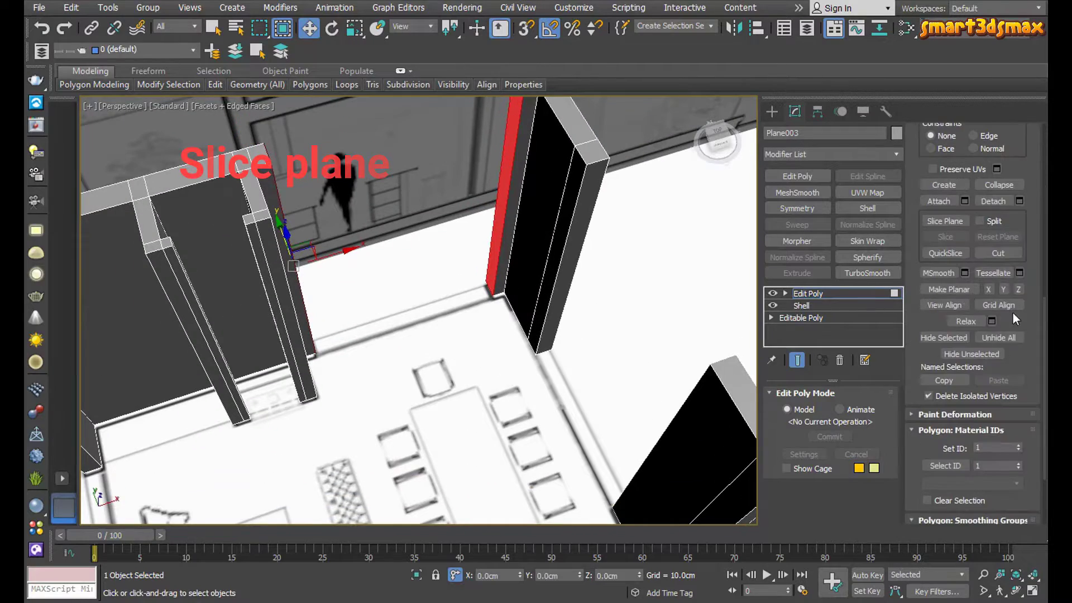
click(943, 221)
key(z)
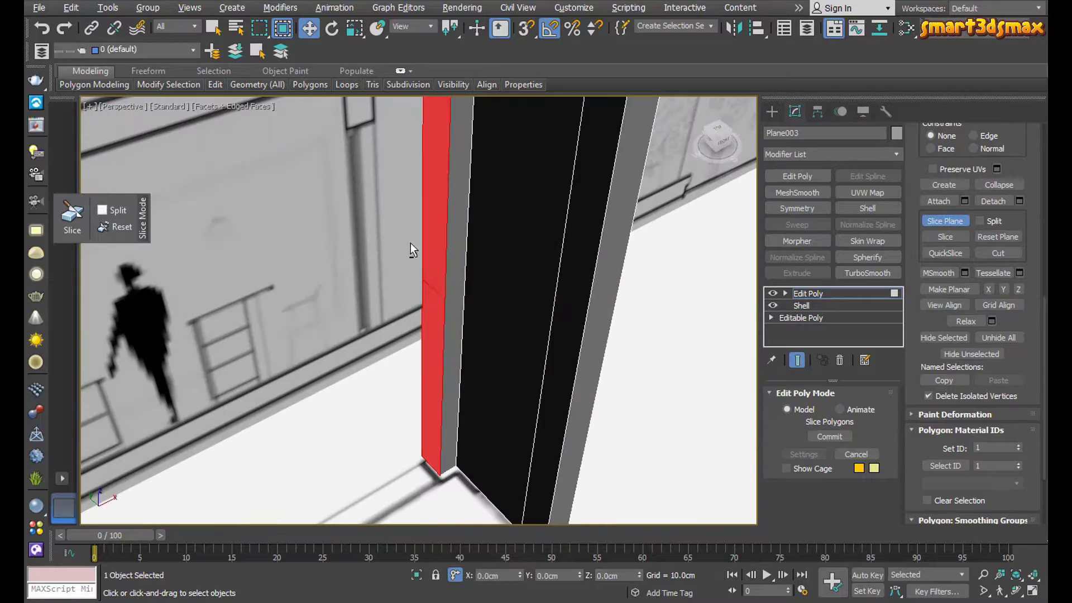
key(alt+a)
click(411, 243)
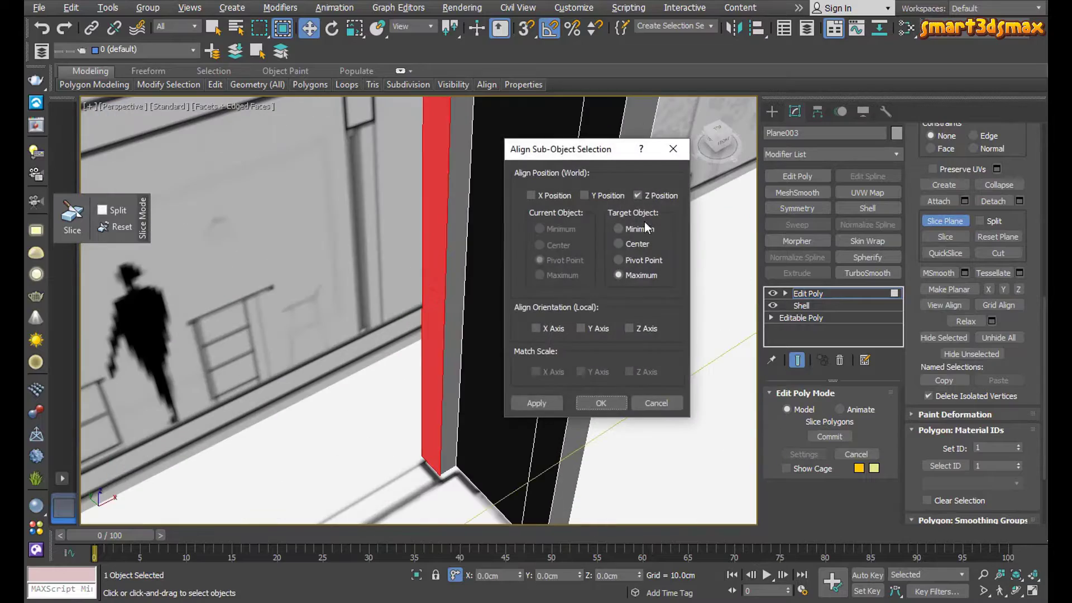
click(605, 408)
Undo the last slice operation on the front window opening's side polygons
scroll(558, 391, down, 4)
middle_drag(494, 413, 444, 300)
scroll(444, 300, down, 3)
alt+middle_drag(537, 397, 581, 336)
scroll(296, 371, up, 4)
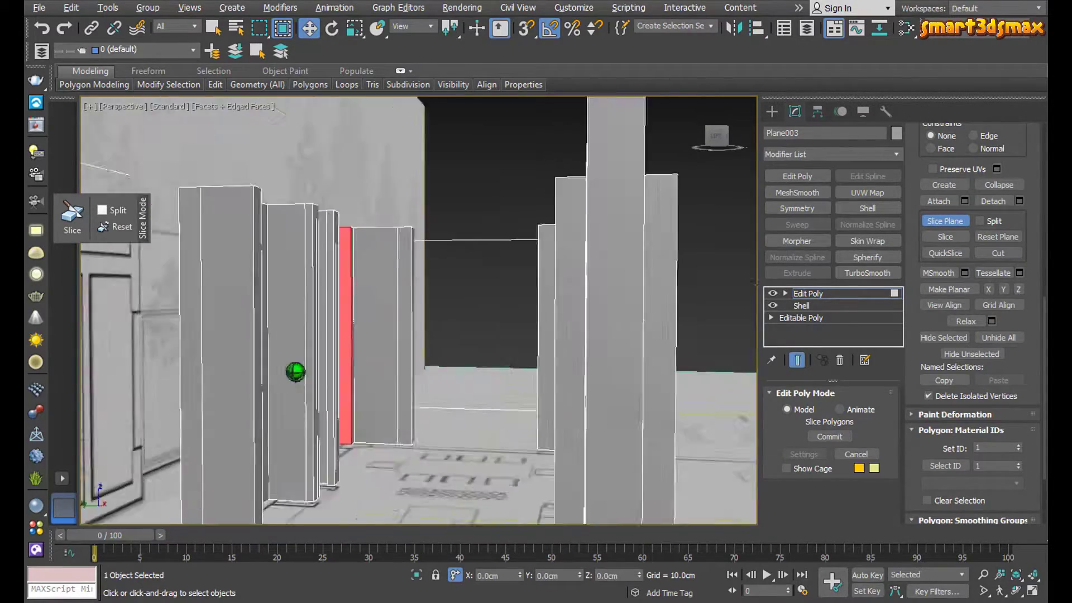
middle_drag(297, 371, 343, 443)
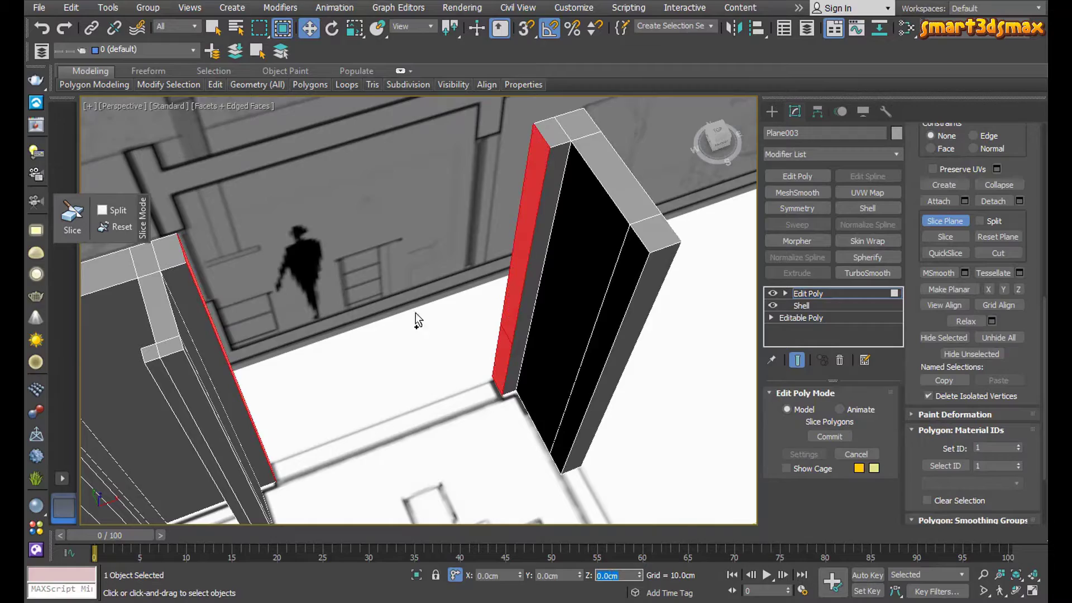
scroll(511, 268, down, 4)
scroll(510, 317, up, 6)
key(ctrl+z)
scroll(511, 249, down, 5)
alt+middle_drag(510, 249, 492, 279)
middle_drag(492, 279, 481, 356)
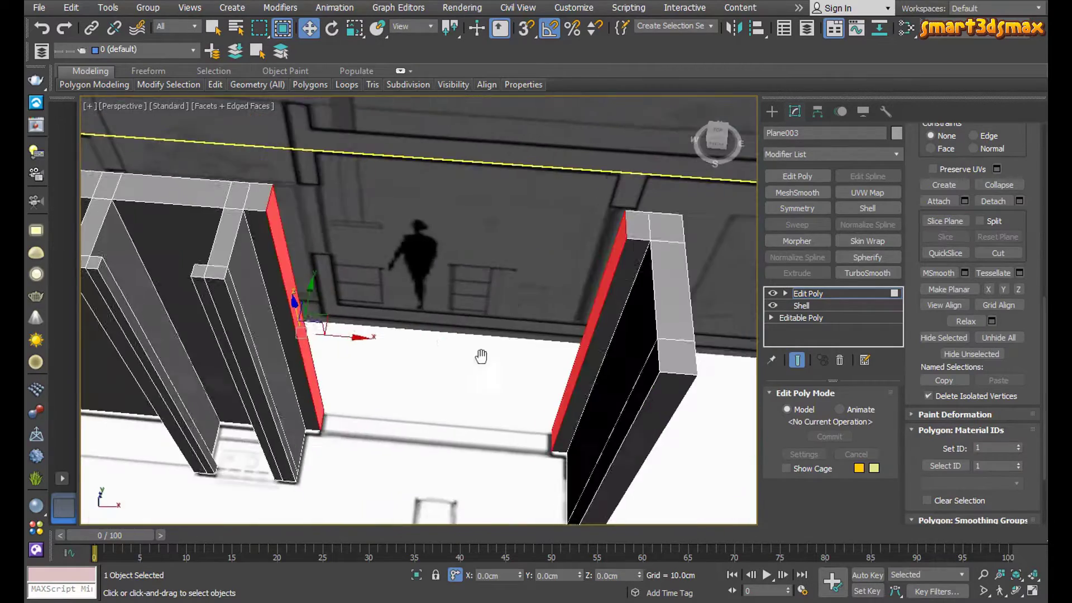
key(shift+z)
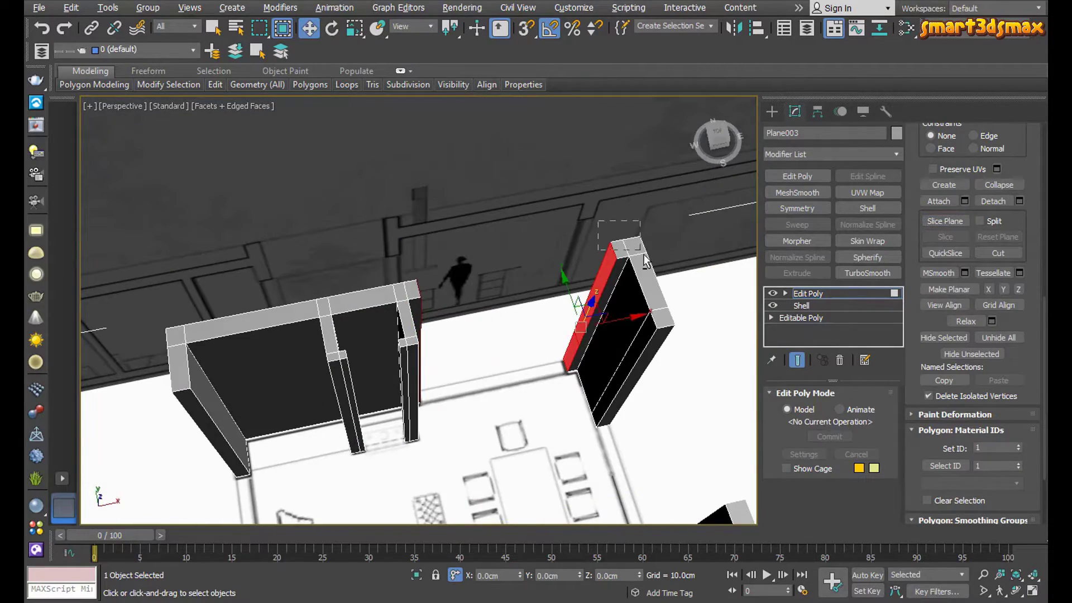
Deselect the upper side polygons of the front window opening and bridge the lower ones into a sill wall
alt+drag(643, 253, 659, 266)
alt+middle_drag(620, 341, 558, 268)
alt+click(593, 251)
alt+middle_drag(526, 376, 519, 335)
scroll(447, 335, up, 3)
ctrl+click(244, 288)
drag(1020, 129, 1020, 360)
click(963, 226)
Activate Slice Plane for the side polygons of the adjoining dining-area window opening
scroll(447, 313, down, 4)
alt+middle_drag(447, 313, 464, 357)
click(587, 285)
alt+middle_drag(385, 279, 547, 279)
scroll(958, 386, down, 3)
click(946, 385)
Bridge the two facing lower polygons of the adjoining window opening into a sill wall
alt+middle_drag(391, 290, 447, 280)
click(218, 259)
ctrl+click(495, 241)
drag(1033, 196, 1032, 300)
click(938, 259)
Select the side polygons above the dining-area window's sill and activate Slice Plane for the header cut
scroll(375, 314, down, 5)
scroll(376, 314, up, 4)
alt+middle_drag(375, 314, 358, 301)
middle_drag(324, 240, 406, 335)
alt+middle_drag(406, 335, 425, 318)
click(524, 142)
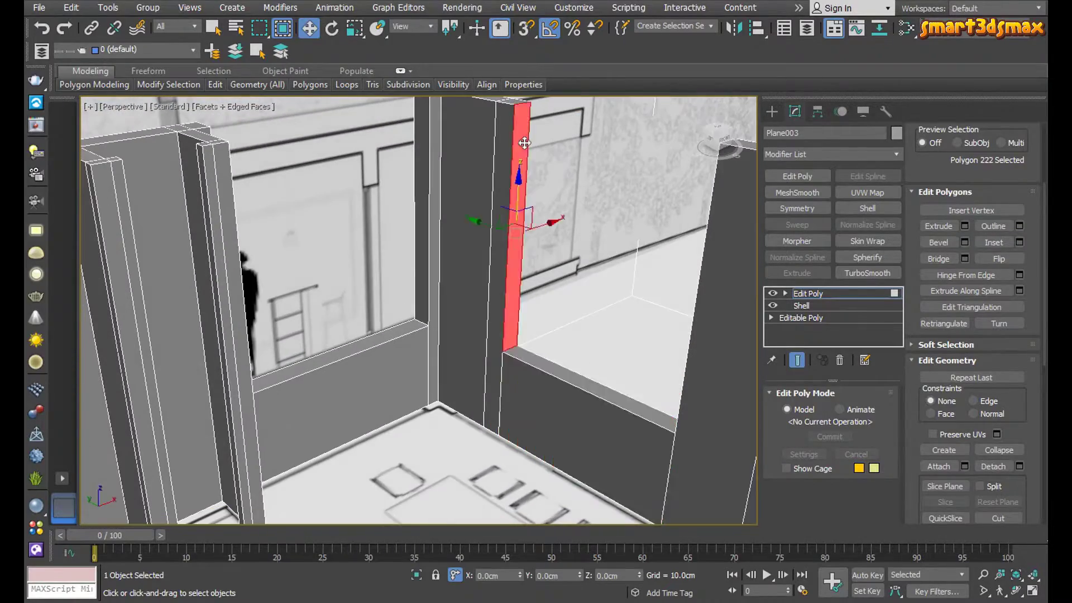
alt+middle_drag(524, 142, 564, 184)
scroll(946, 228, down, 3)
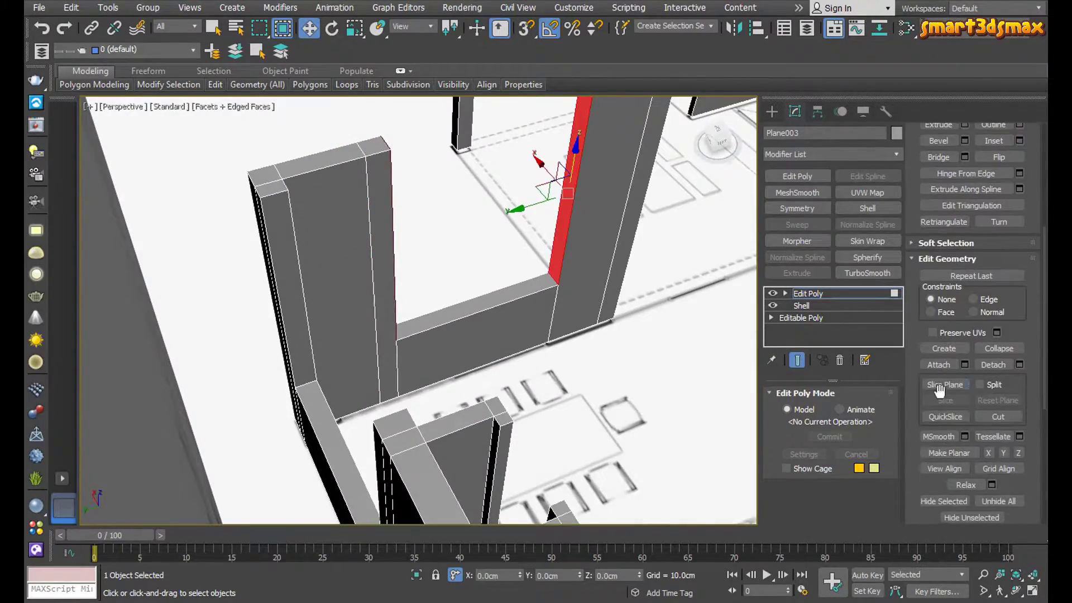
click(945, 385)
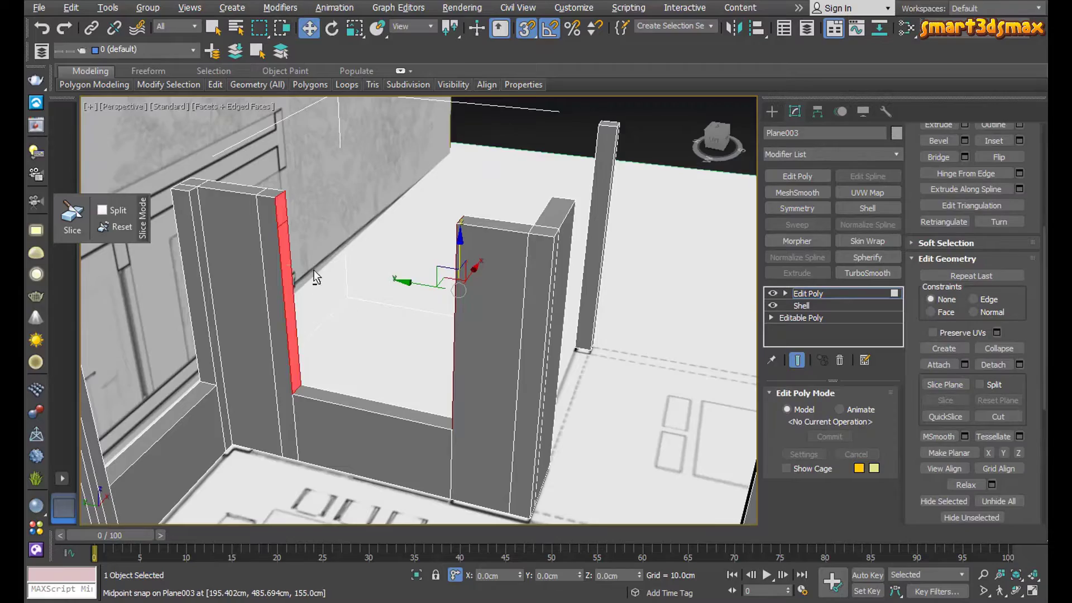
Deselect the parts below the header cut and bridge the upper polygons across the dining-area window opening
alt+click(291, 285)
alt+click(468, 323)
alt+middle_drag(316, 278, 498, 376)
scroll(939, 278, up, 3)
click(938, 278)
alt+middle_drag(475, 313, 358, 324)
middle_drag(358, 324, 383, 325)
scroll(383, 325, down, 3)
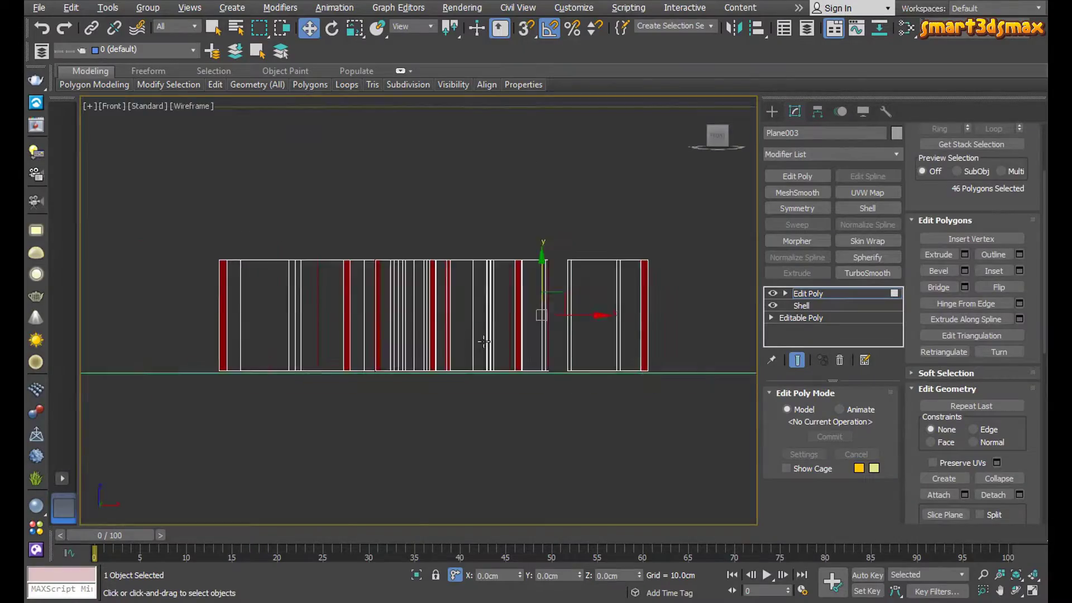
Activate Slice Plane for the selected side polygons of all the openings and adjust the plane's rotation
key(alt+w)
key(alt+w)
alt+middle_drag(446, 366, 402, 290)
scroll(533, 369, up, 4)
scroll(335, 363, down, 4)
scroll(320, 296, up, 4)
scroll(391, 279, down, 5)
drag(1029, 439, 1029, 245)
click(945, 321)
scroll(435, 335, down, 4)
key(e)
drag(506, 335, 461, 317)
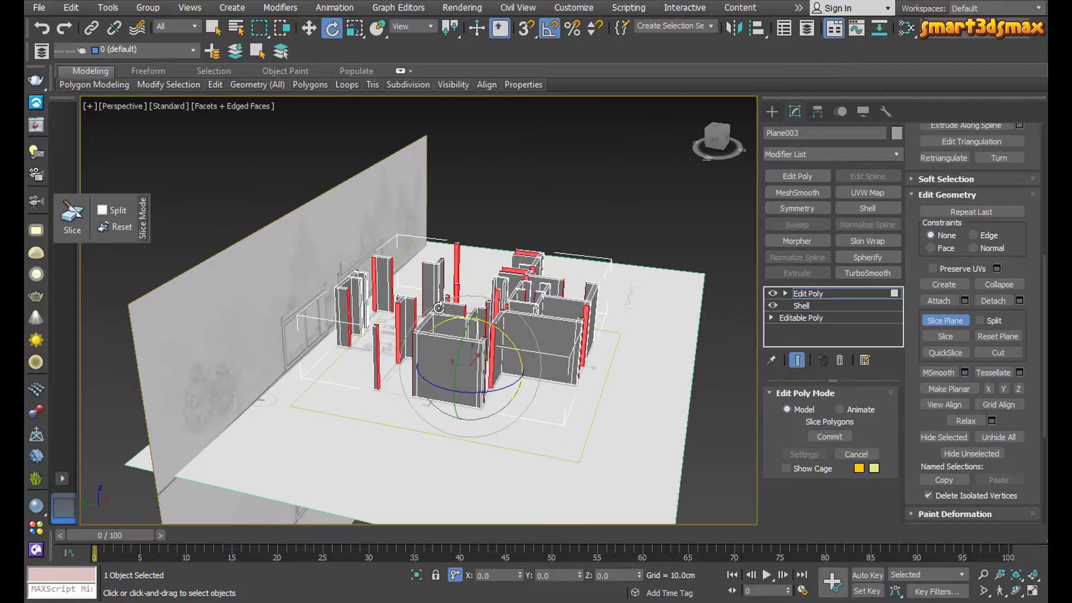
Raise the slice plane to header height in the Front view and slice the selected opening sides
key(f)
key(w)
drag(347, 332, 347, 235)
middle_drag(523, 459, 526, 433)
key(p)
scroll(519, 386, up, 4)
alt+middle_drag(516, 376, 419, 361)
click(946, 337)
click(958, 322)
click(693, 329)
Bridge the facing upper polygons of the dining-side pier and the freestanding terrace post into a header
scroll(491, 342, up, 6)
click(505, 352)
click(452, 332)
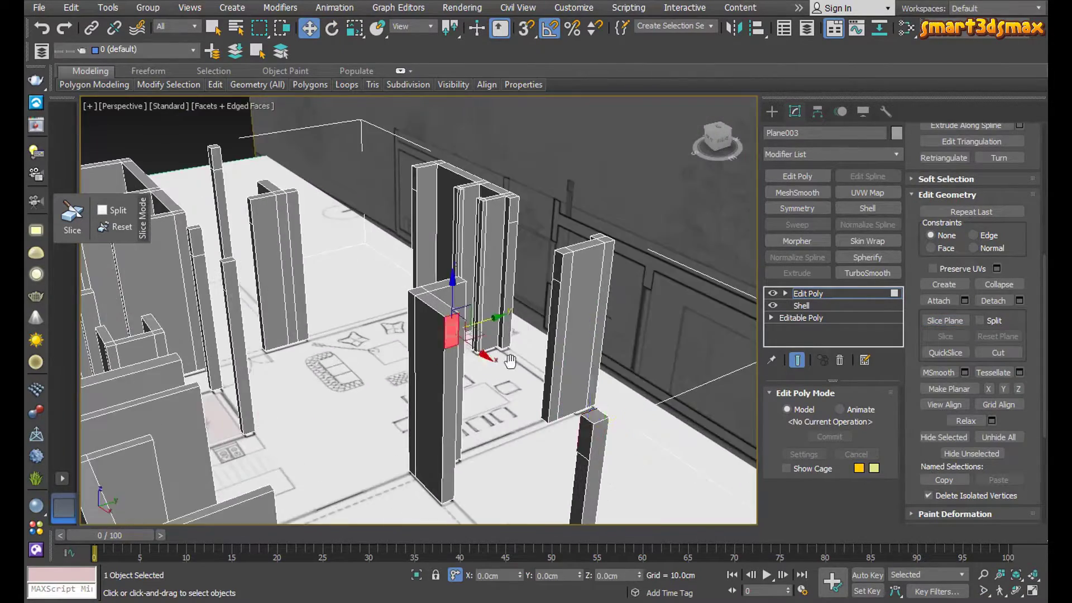
alt+middle_drag(511, 361, 606, 357)
ctrl+click(642, 339)
drag(1028, 230, 1027, 392)
click(939, 255)
Bridge the two facing upper polygons of the dining area's side opening into a header
alt+middle_drag(620, 329, 564, 352)
click(564, 347)
alt+middle_drag(564, 347, 505, 266)
ctrl+click(591, 361)
click(939, 255)
Bridge the two facing upper polygons of the front opening beside the dining area into a header
scroll(419, 268, up, 5)
click(419, 268)
scroll(425, 301, down, 5)
ctrl+click(559, 363)
alt+middle_drag(558, 364, 631, 388)
click(939, 256)
Bridge the two facing upper polygons of the living room's side opening into a header
click(313, 313)
alt+middle_drag(378, 355, 564, 391)
ctrl+click(566, 380)
click(939, 256)
Bridge the upper end polygon of the living-room pier to the freestanding porch post on that side
alt+middle_drag(503, 312, 505, 402)
click(412, 281)
scroll(504, 402, up, 3)
ctrl+click(513, 293)
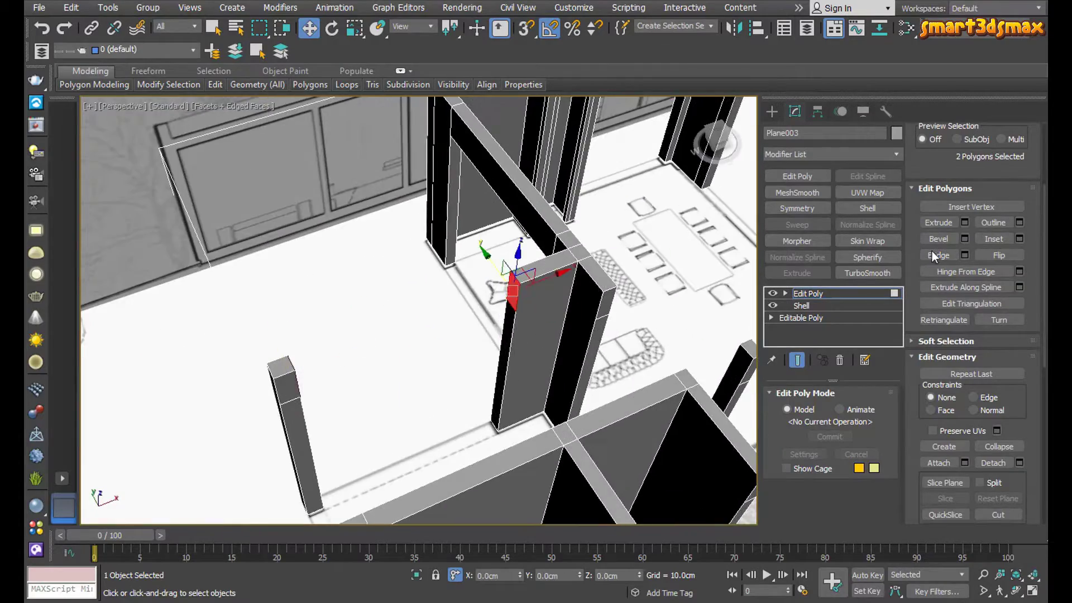
click(937, 255)
Bridge the facing upper polygons above the doorway between the bathroom wall corner and the living-room pier
alt+middle_drag(503, 313, 603, 335)
click(536, 291)
alt+middle_drag(537, 291, 586, 312)
scroll(514, 296, down, 2)
ctrl+click(509, 292)
alt+middle_drag(509, 292, 620, 312)
scroll(536, 313, up, 4)
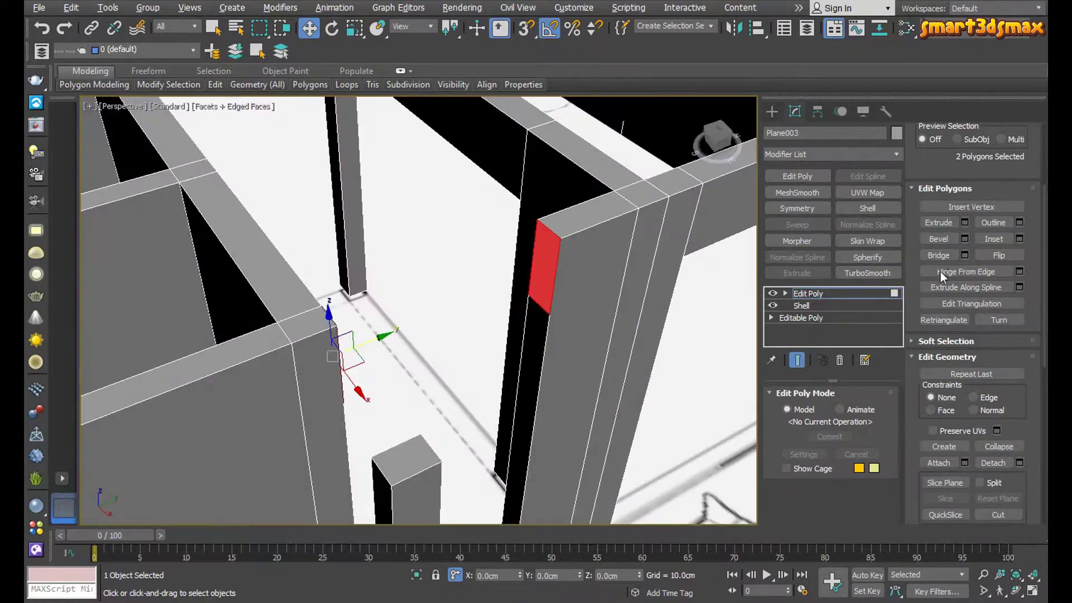
click(939, 255)
Bridge the facing upper polygons of two courtyard posts to form a header along that side
scroll(502, 312, down, 4)
alt+middle_drag(503, 313, 564, 330)
click(425, 385)
alt+middle_drag(424, 385, 447, 279)
click(494, 204)
ctrl+click(407, 254)
click(938, 255)
Bridge the facing upper polygons of the two courtyard posts on the kitchen side to form a header
alt+middle_drag(503, 301, 240, 319)
click(405, 260)
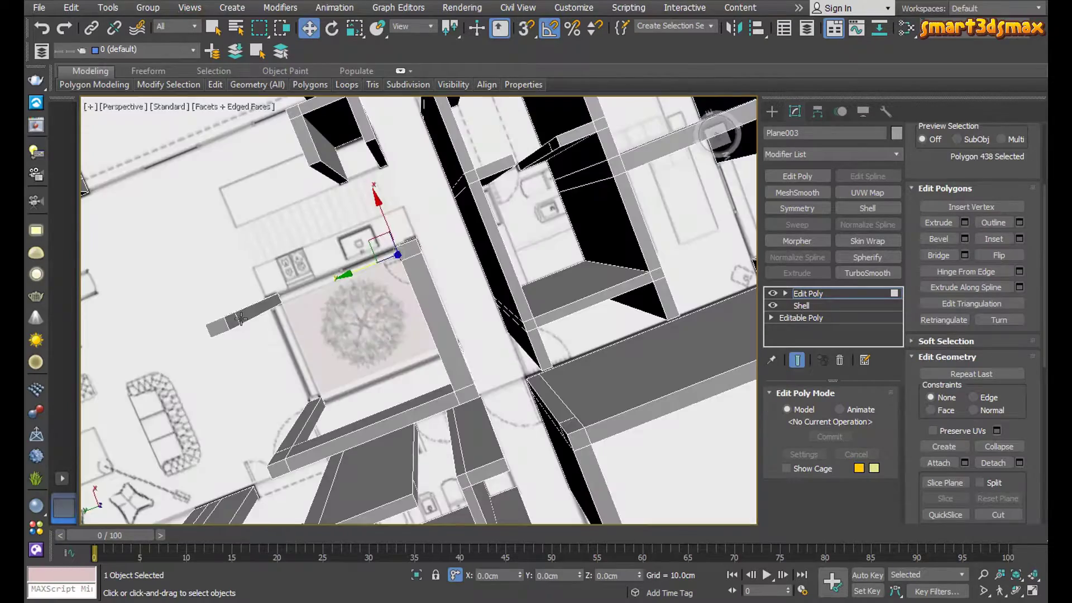
click(939, 255)
Bridge the facing upper polygons of the remaining pair of courtyard posts to close the header frame around the courtyard
alt+middle_drag(502, 302, 447, 268)
click(447, 268)
ctrl+click(389, 218)
alt+middle_drag(347, 313, 390, 371)
click(938, 256)
Snap the end vertices of the small service room's side wall flush with the end of the neighbouring parallel wall
scroll(486, 330, up, 4)
key(1)
drag(279, 335, 369, 436)
key(s)
drag(340, 474, 438, 383)
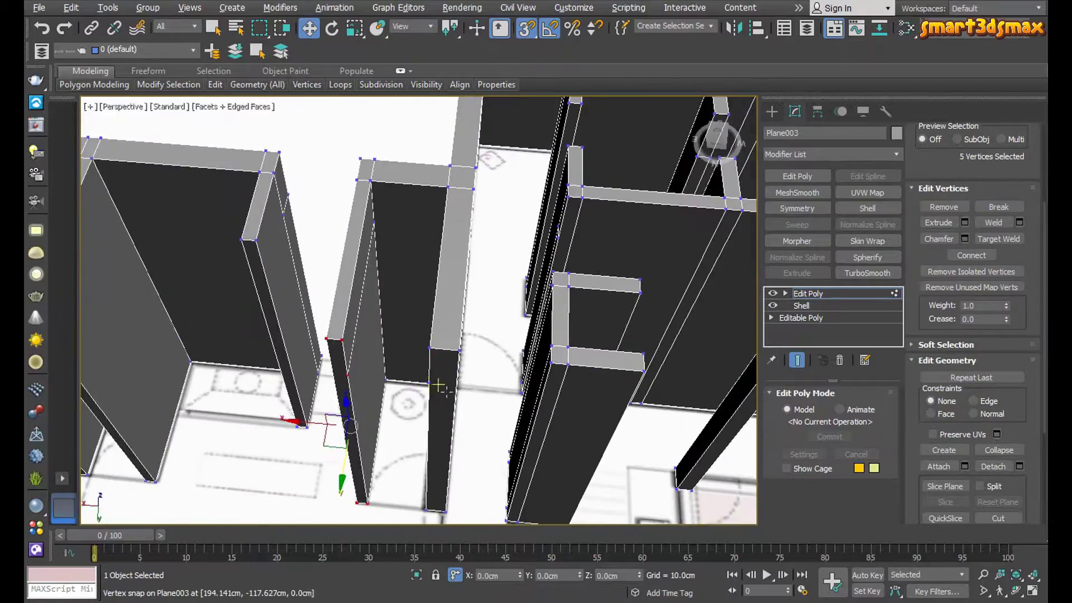
alt+middle_drag(437, 384, 553, 342)
Select the upper and lower inner polygons on the facing side walls of the two narrow service rooms
key(4)
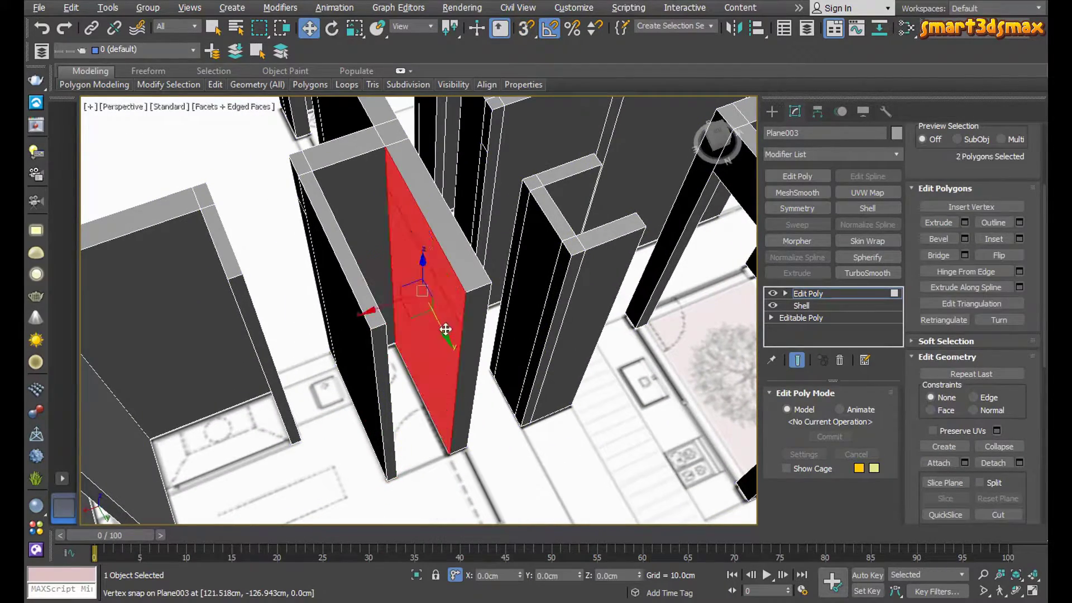
alt+middle_drag(481, 328, 573, 356)
ctrl+click(334, 277)
ctrl+click(416, 330)
alt+middle_drag(566, 401, 476, 303)
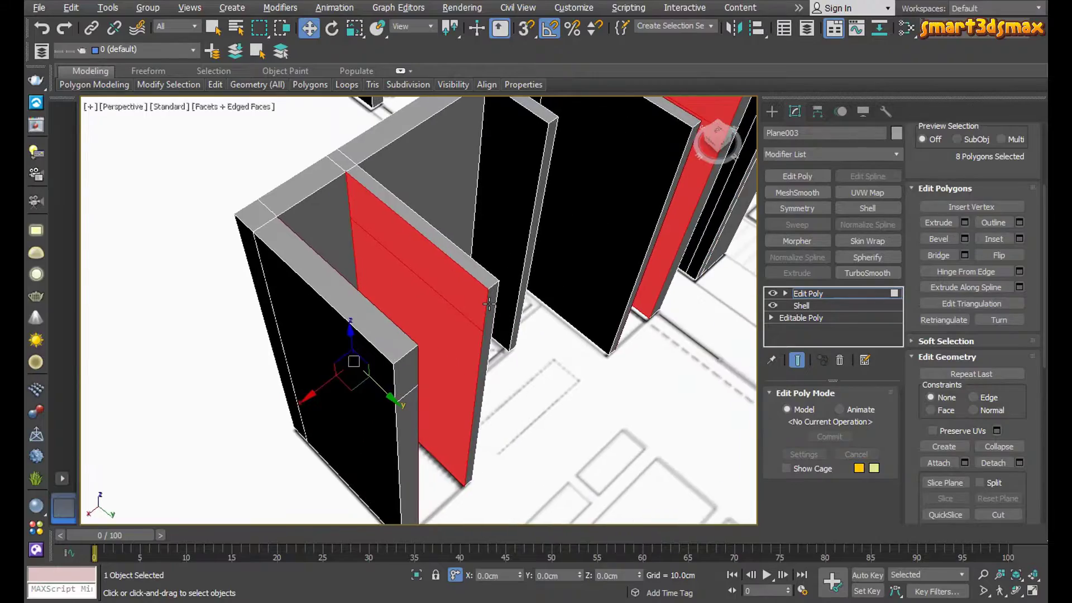
scroll(489, 304, down, 2)
scroll(427, 346, down, 4)
alt+middle_drag(427, 346, 594, 356)
middle_drag(501, 355, 479, 375)
alt+middle_drag(546, 388, 461, 390)
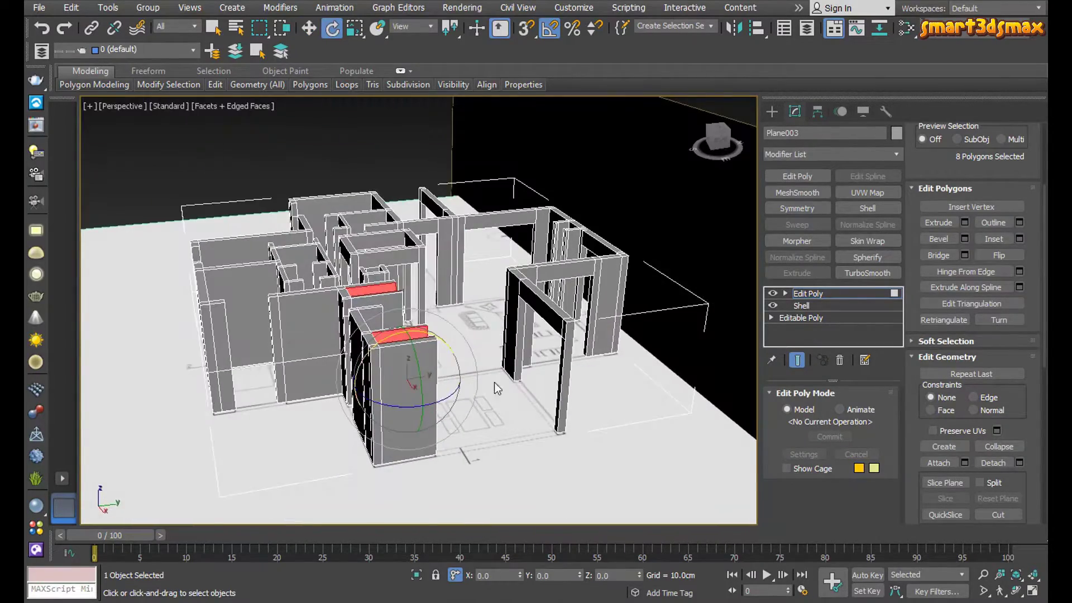
Start a Slice Plane on the selected wall polygons, rotate it 90 degrees about X and snap it to the wall ends
scroll(1034, 430, down, 5)
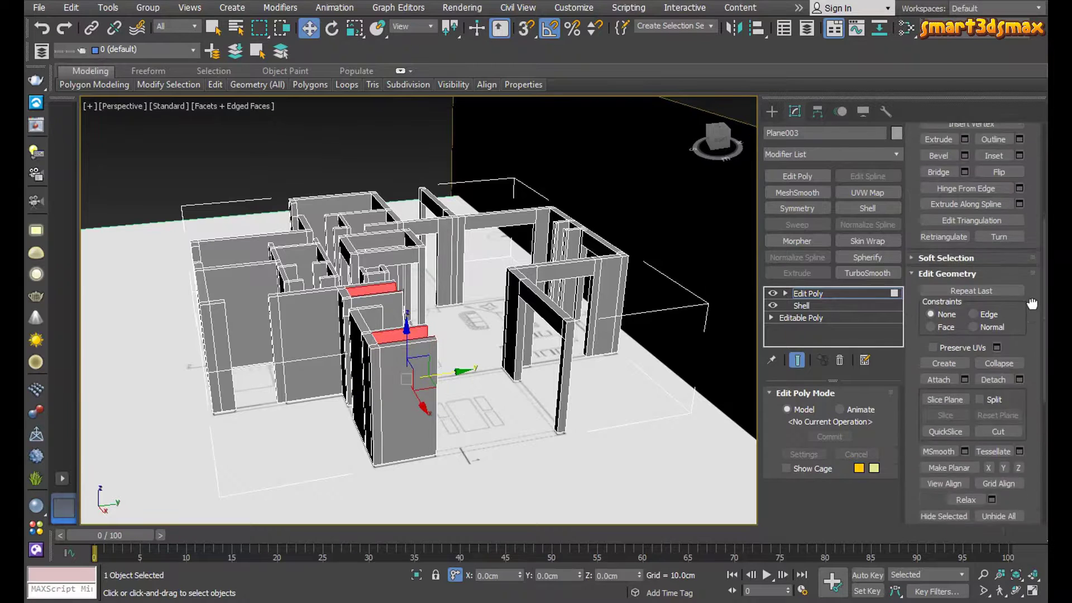
click(958, 322)
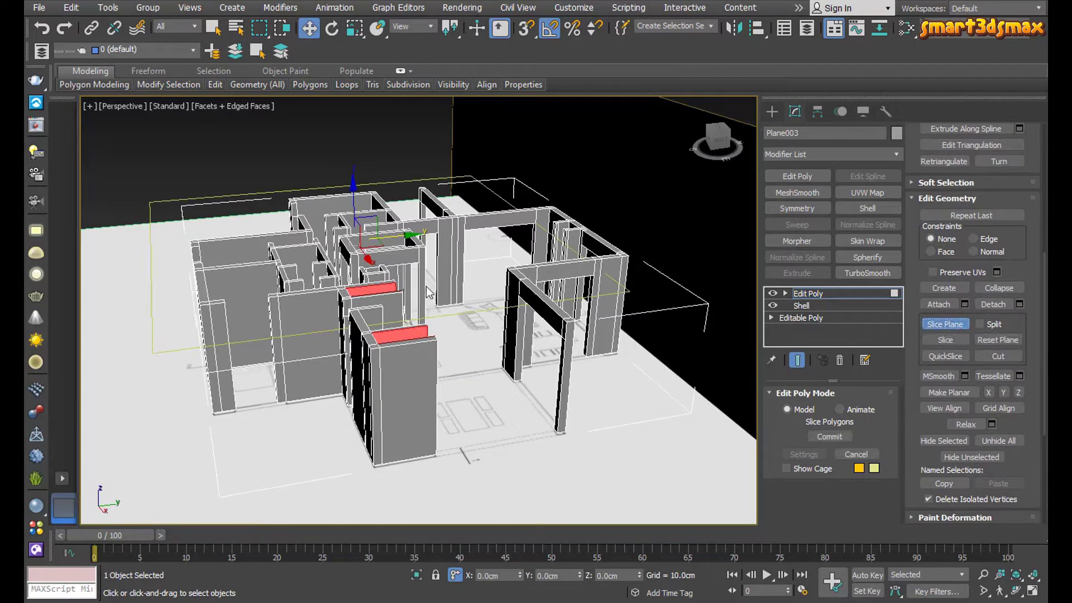
key(e)
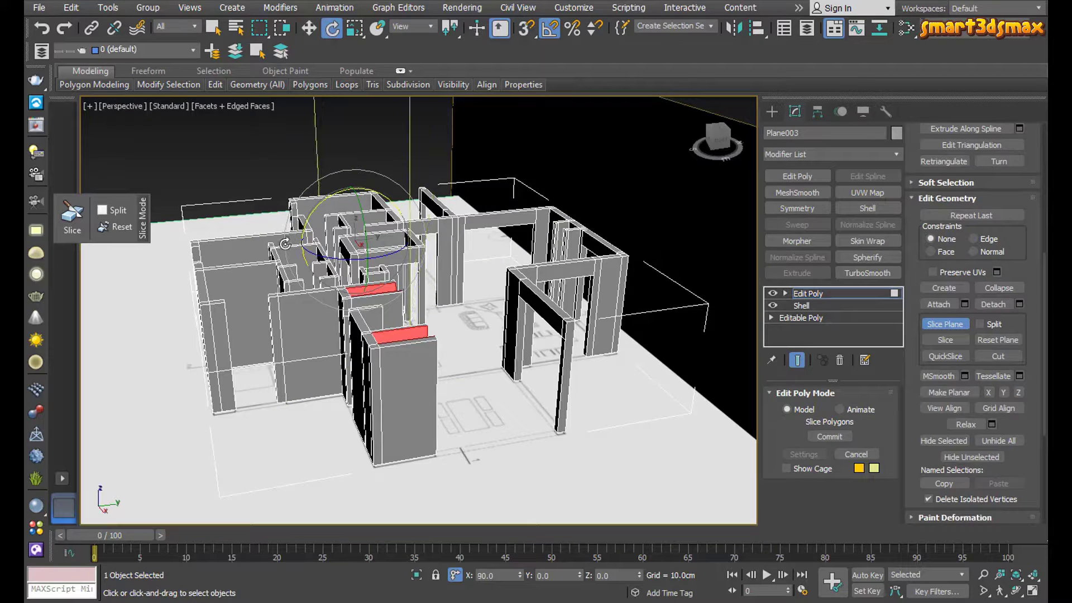
alt+middle_drag(358, 253, 561, 331)
middle_drag(272, 307, 383, 400)
scroll(377, 396, up, 2)
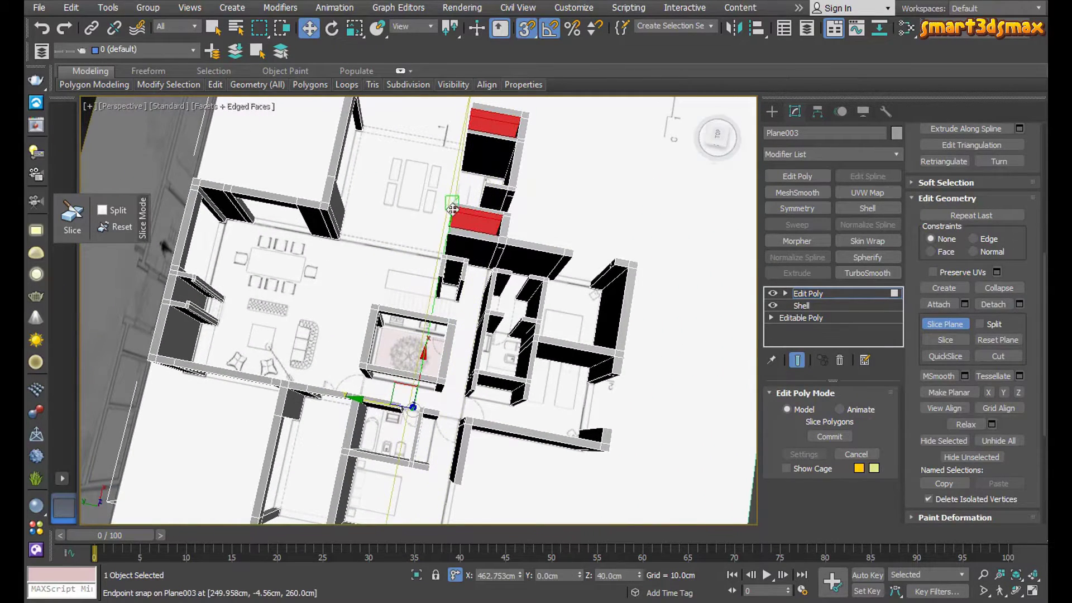
Examine the slice plane's position against the service-room wall ends in the top view
middle_drag(437, 249, 402, 320)
key(t)
scroll(290, 199, up, 3)
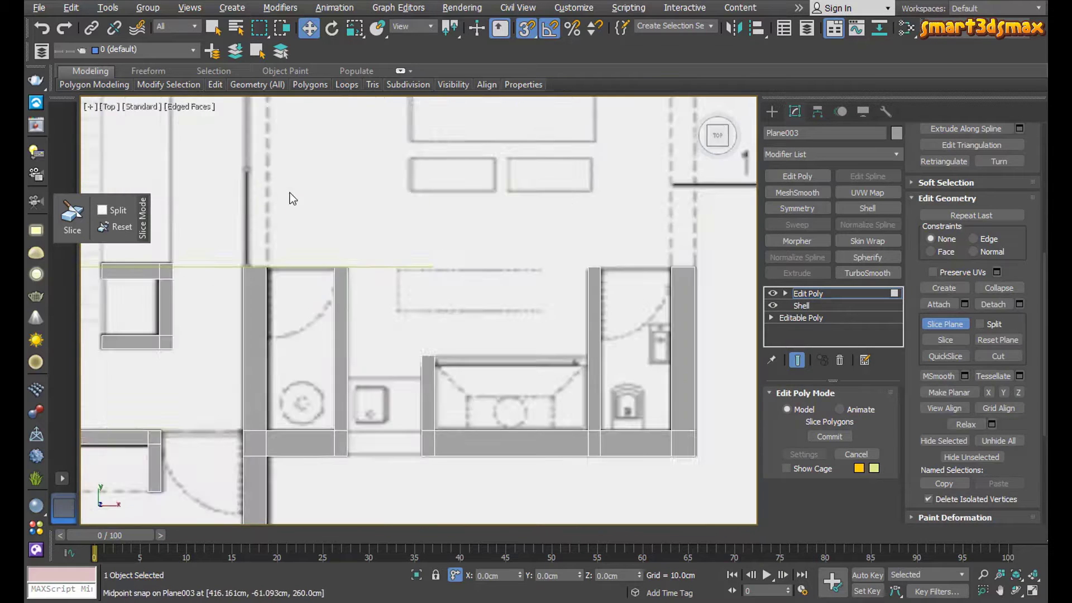
scroll(431, 264, up, 2)
scroll(385, 195, down, 5)
scroll(354, 290, down, 2)
key(F3)
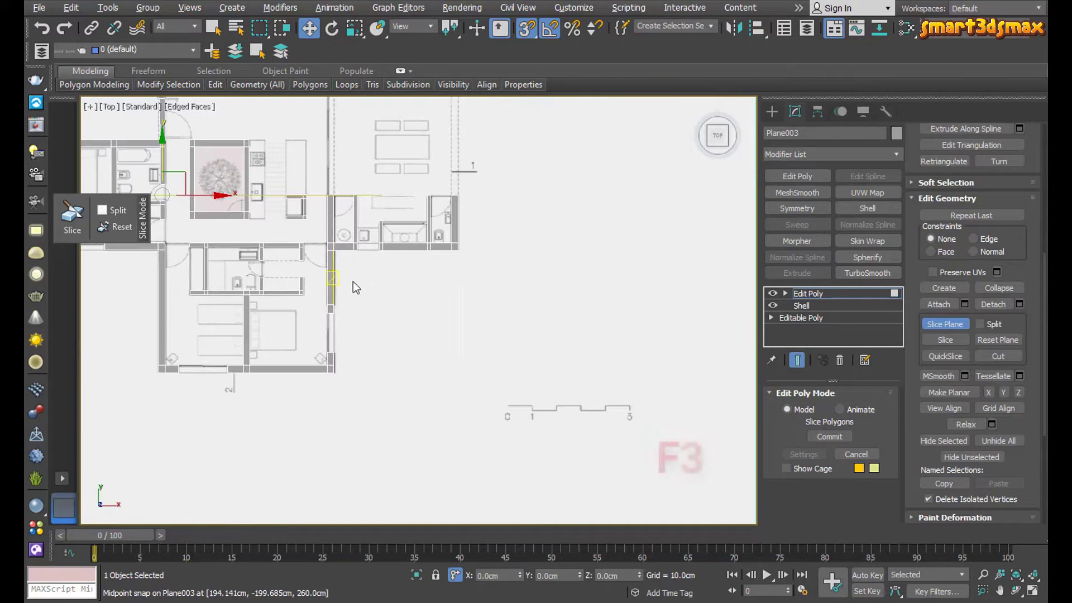
scroll(458, 324, up, 4)
scroll(458, 324, up, 2)
scroll(475, 329, down, 4)
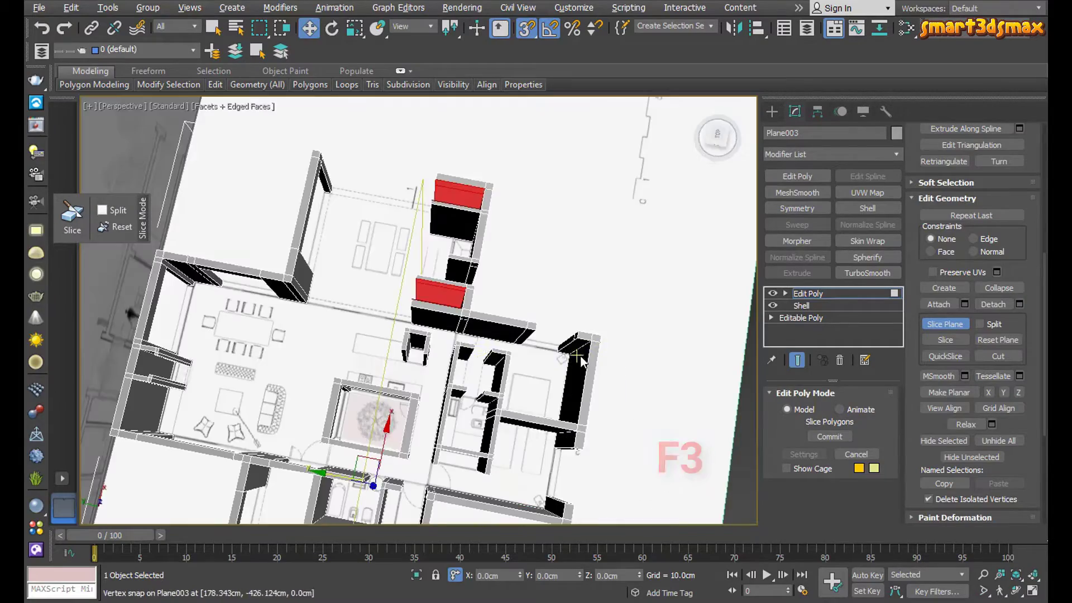
Offset the slice plane along Y inward from the wall ends and slice the selected side-wall polygons
alt+middle_drag(581, 361, 468, 267)
key(s)
scroll(389, 296, up, 3)
alt+middle_drag(390, 296, 375, 288)
middle_drag(485, 416, 426, 355)
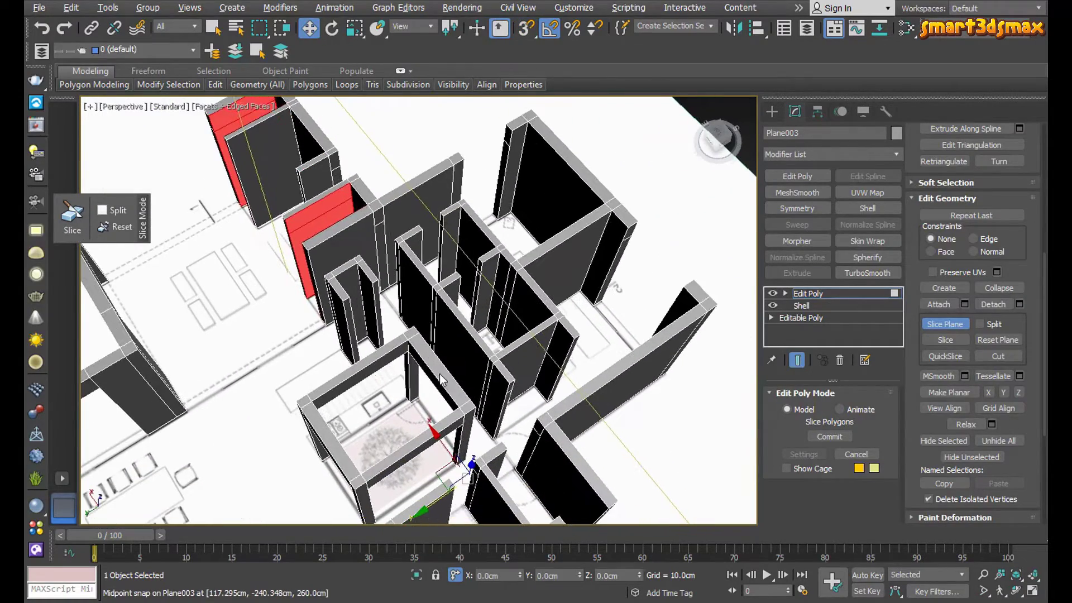
middle_drag(458, 429, 449, 411)
scroll(463, 425, down, 2)
alt+middle_drag(492, 469, 510, 499)
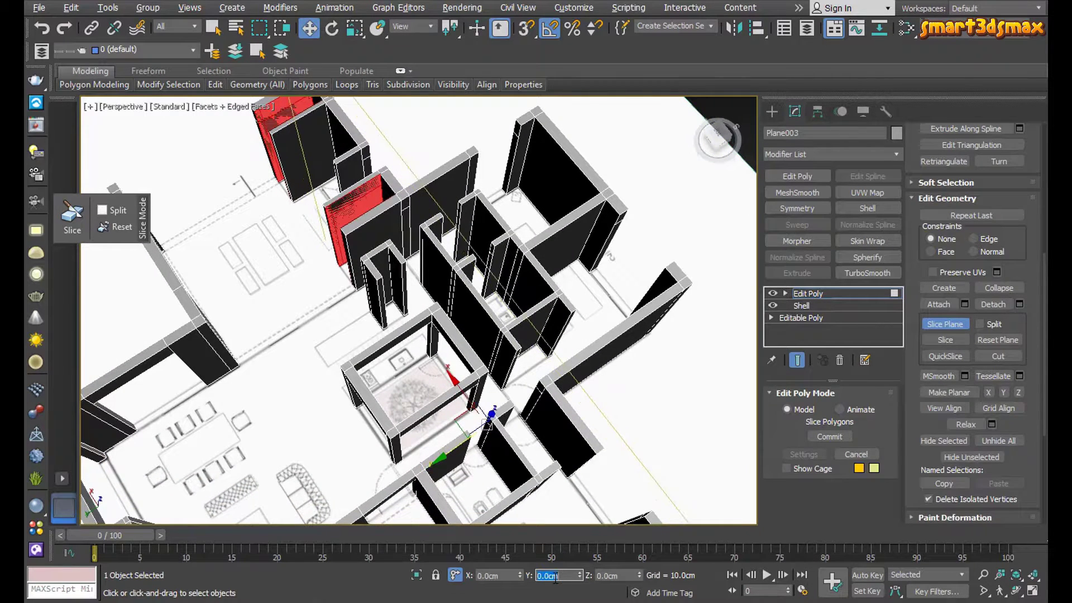
Bridge the facing upper end polygons of the outermost service room's side walls into a door header
middle_drag(320, 274, 400, 426)
alt+middle_drag(347, 311, 330, 269)
scroll(330, 213, up, 5)
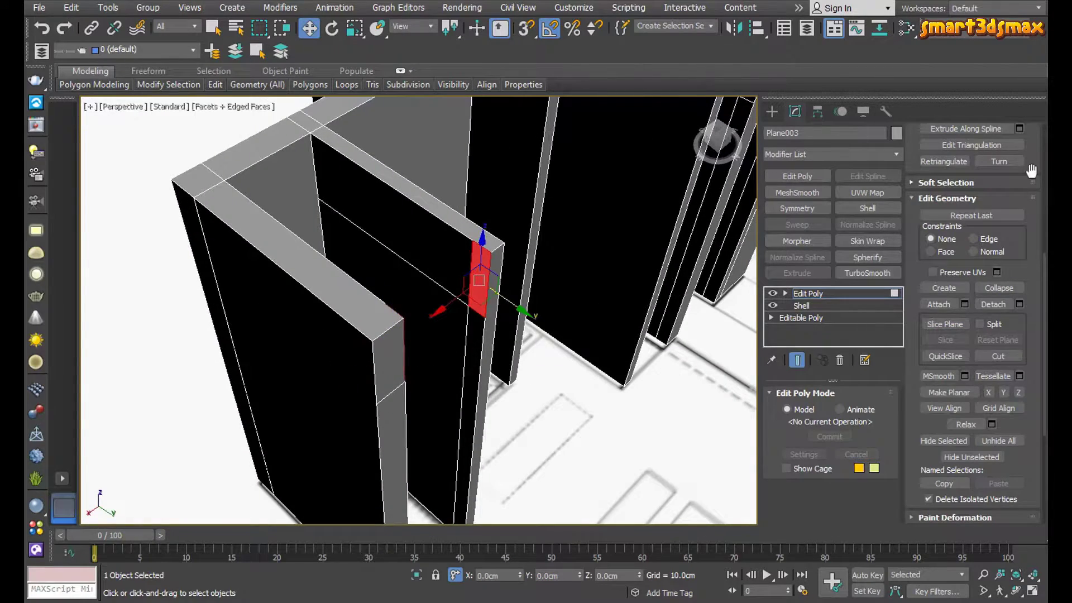
scroll(1000, 223, up, 5)
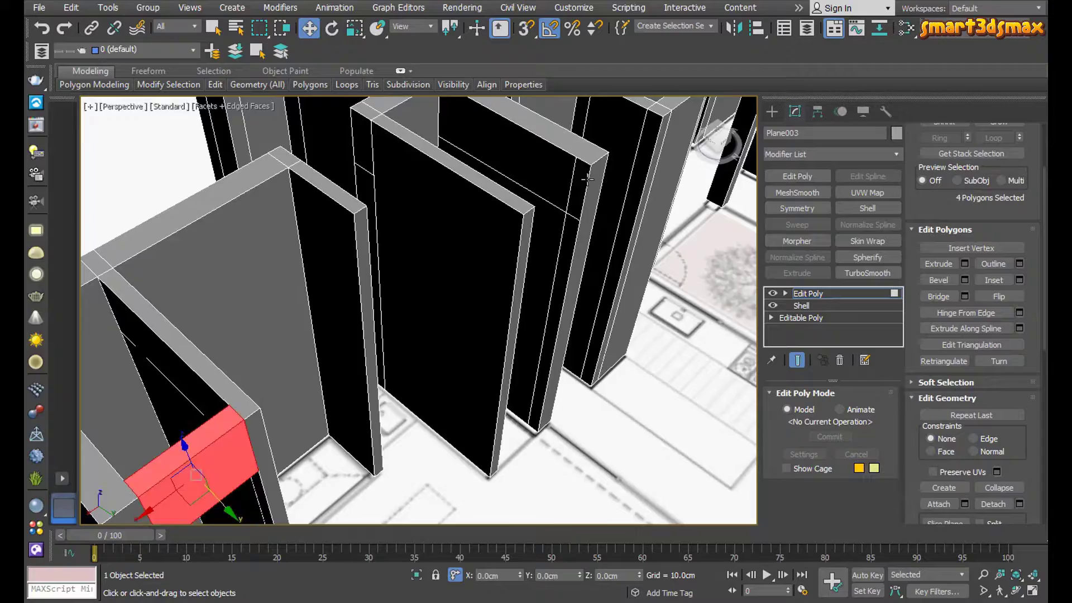
Bridge the facing upper end polygons of the inner service room's side walls to form its door header
click(584, 182)
alt+middle_drag(575, 196, 447, 425)
alt+middle_drag(447, 425, 447, 310)
ctrl+click(499, 291)
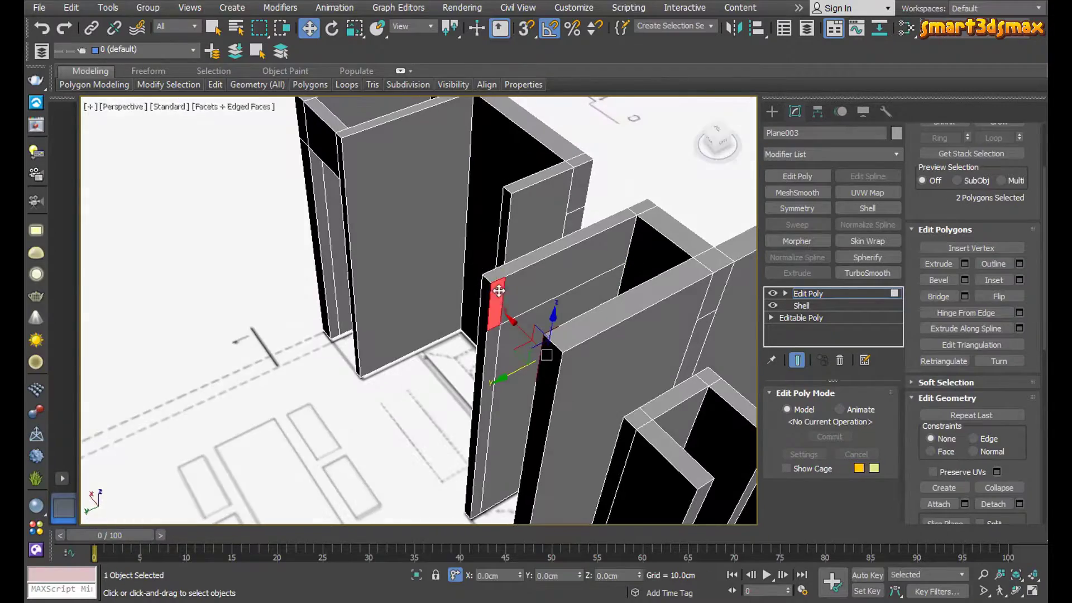
click(944, 298)
Select the upper and lower polygons of the wall strip facing the bathroom wall corner across the corridor doorway
scroll(480, 323, down, 3)
alt+middle_drag(494, 347, 528, 410)
scroll(524, 221, up, 8)
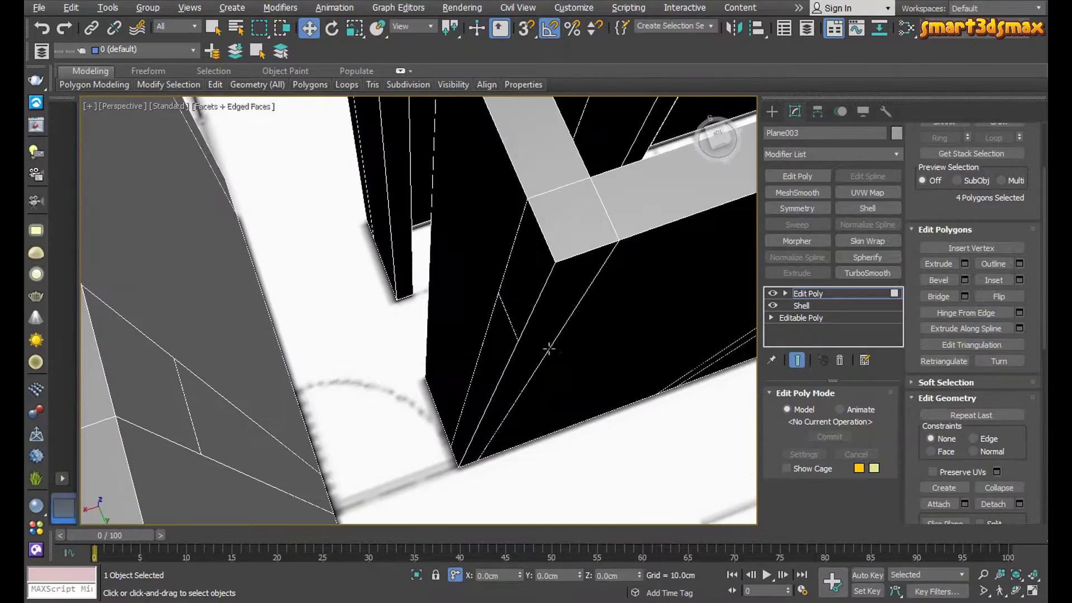
click(524, 300)
scroll(525, 300, down, 3)
alt+middle_drag(525, 300, 480, 351)
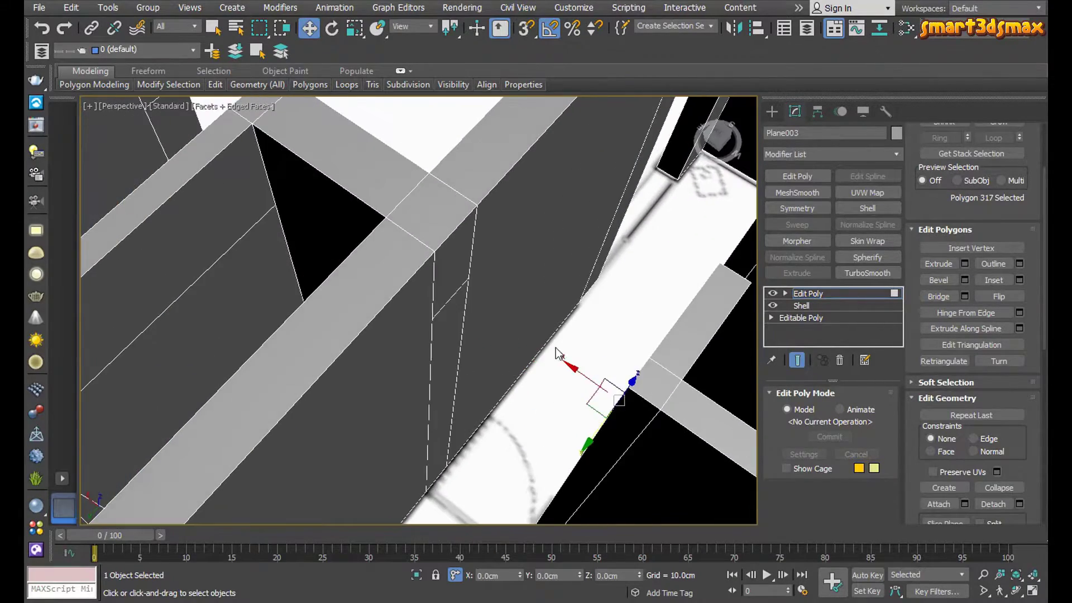
key(alt+w)
key(alt+w)
key(alt+w)
middle_drag(595, 370, 532, 342)
click(559, 374)
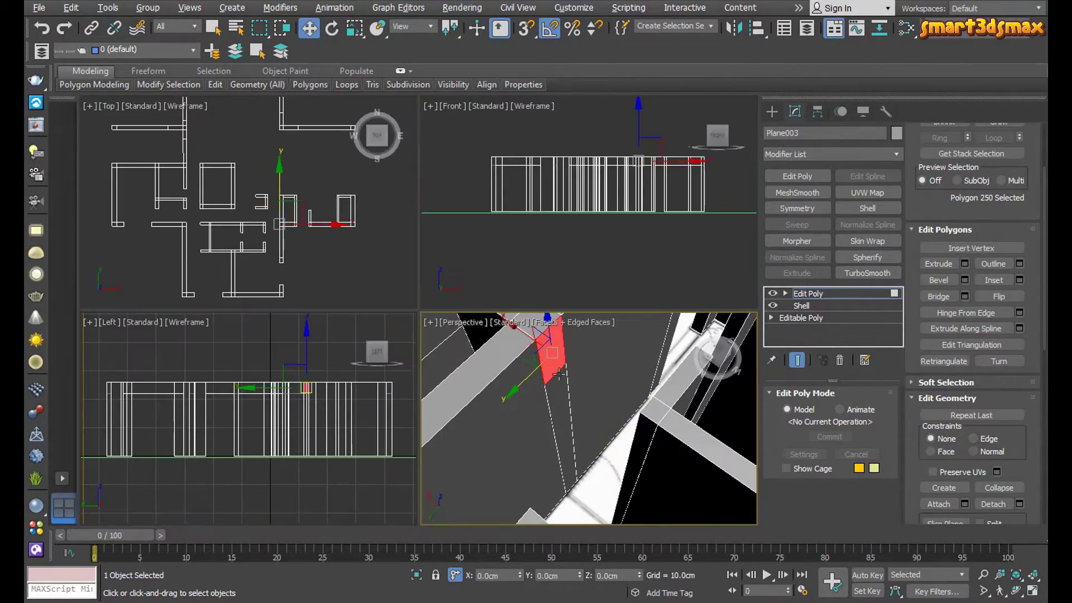
scroll(344, 273, up, 5)
key(alt+w)
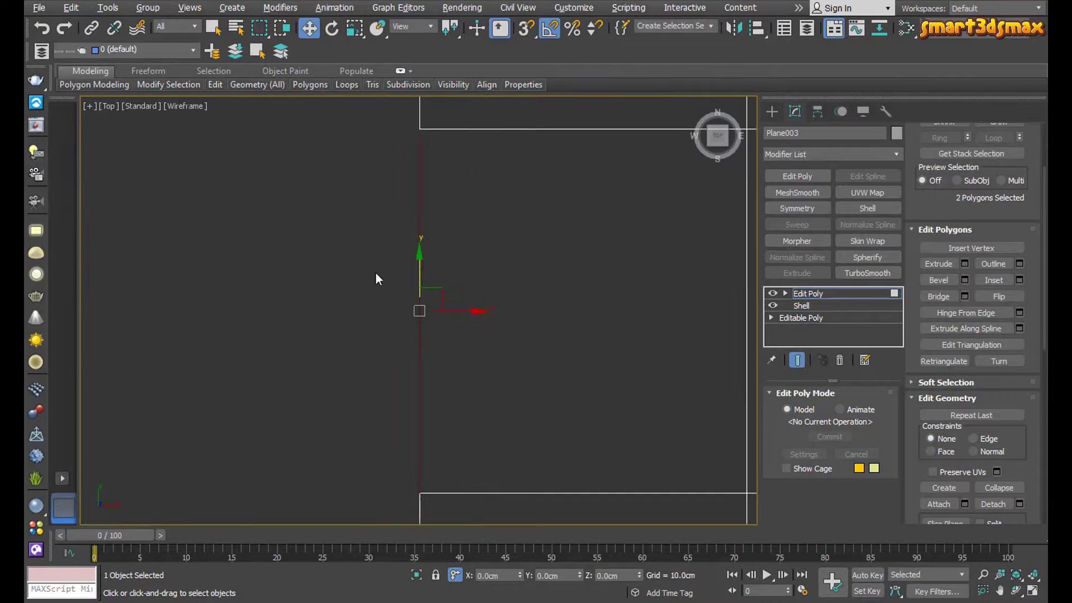
QuickSlice the two selected strip polygons in line with the face of the opposite corridor wall
scroll(376, 278, down, 2)
scroll(427, 358, up, 3)
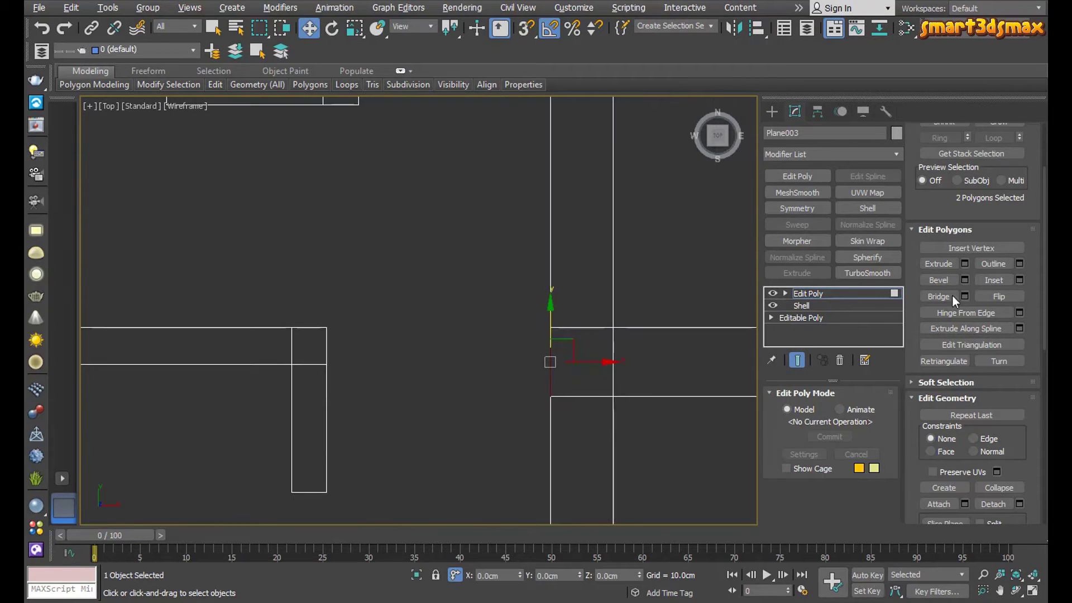
scroll(953, 302, down, 4)
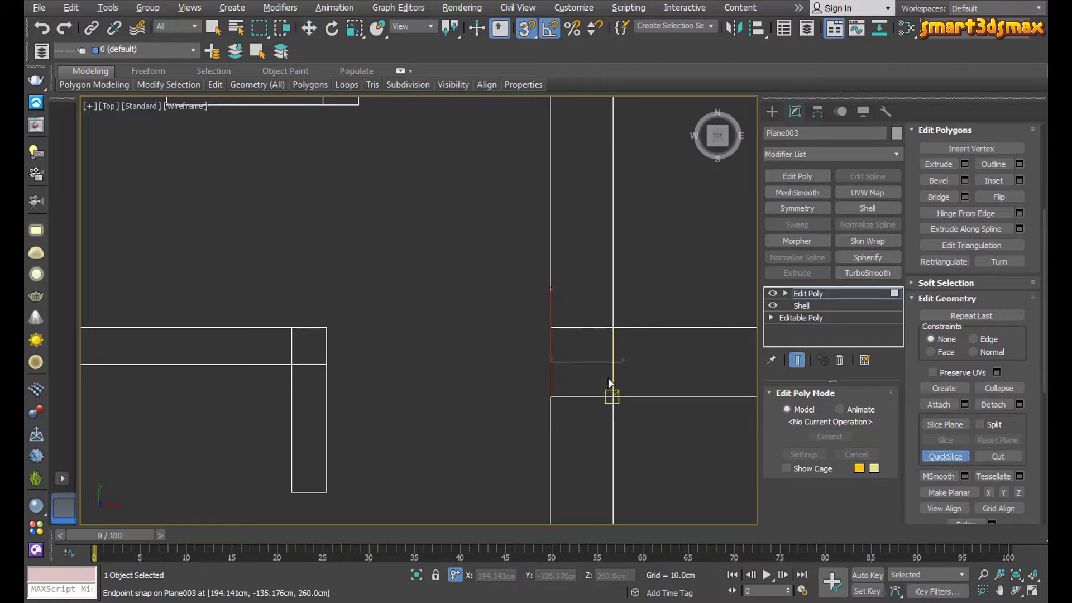
key(p)
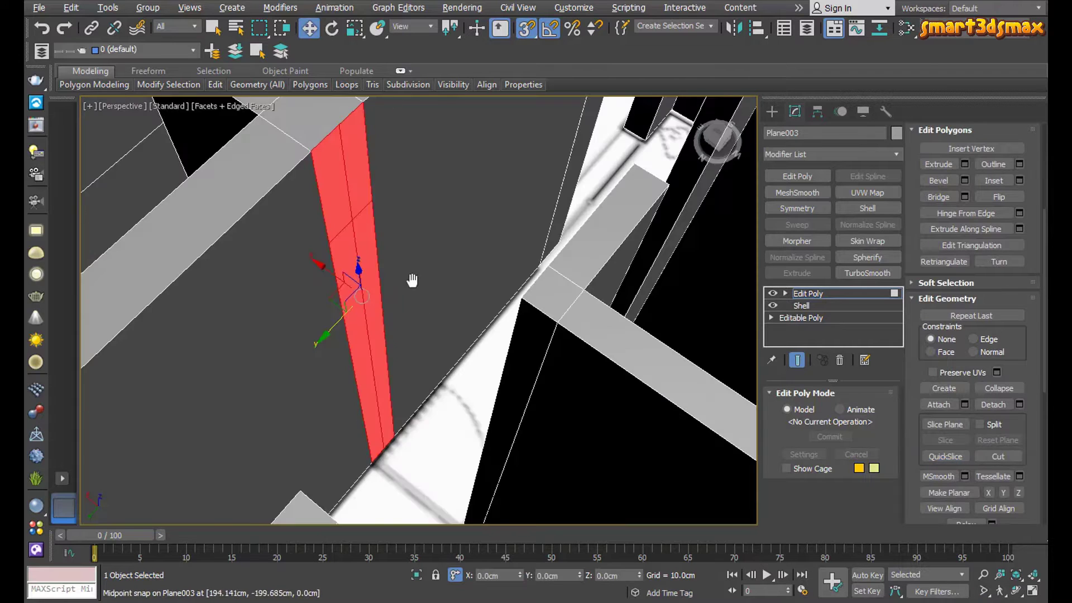
middle_drag(411, 280, 558, 191)
Bridge the sliced strip's upper polygon to the facing upper polygon of the bathroom wall corner above the corridor doorway
key(s)
click(359, 286)
alt+middle_drag(609, 297, 569, 304)
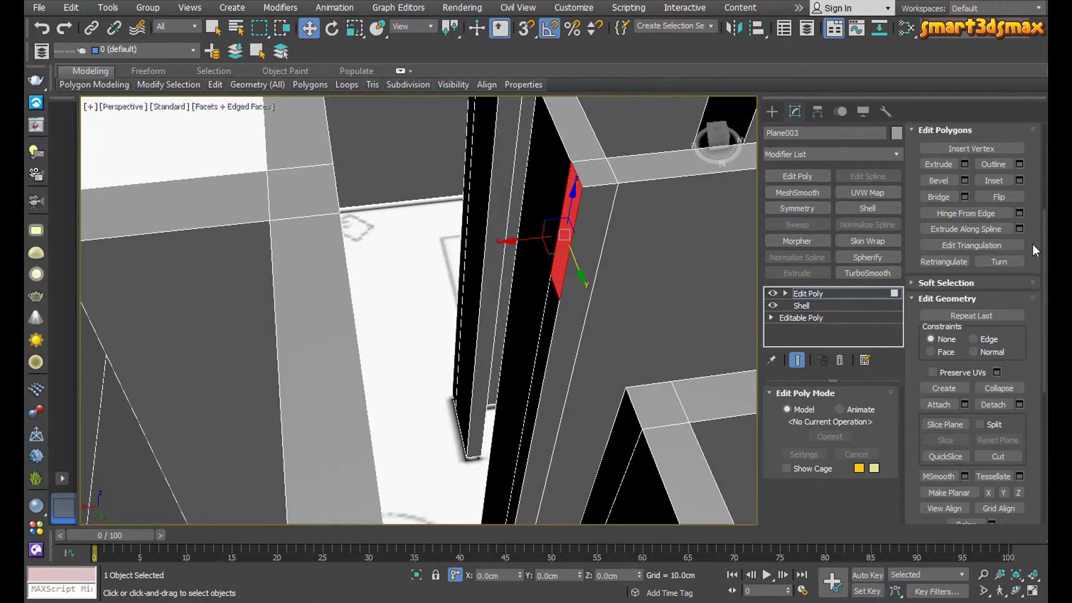
scroll(1033, 245, up, 1)
click(940, 220)
Bridge the facing upper polygons across the exterior wall opening between the two service rooms
scroll(495, 265, down, 6)
alt+middle_drag(495, 266, 465, 333)
scroll(455, 368, up, 4)
scroll(525, 290, up, 2)
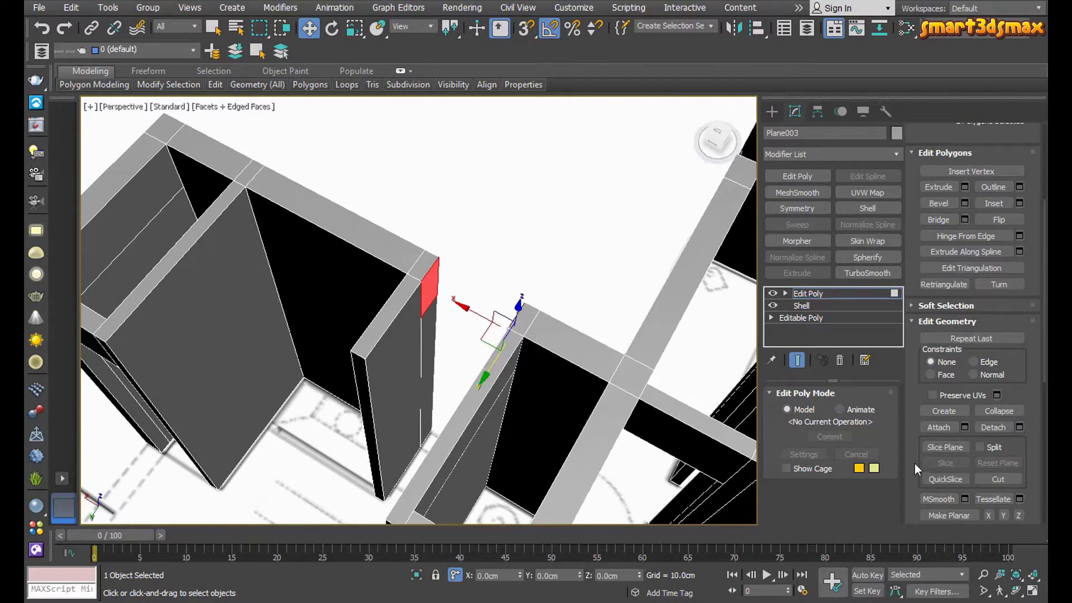
scroll(920, 230, down, 2)
click(937, 207)
Bridge the facing upper polygons across the bedroom's side window opening to form a header
alt+middle_drag(332, 377, 499, 367)
middle_drag(456, 357, 502, 425)
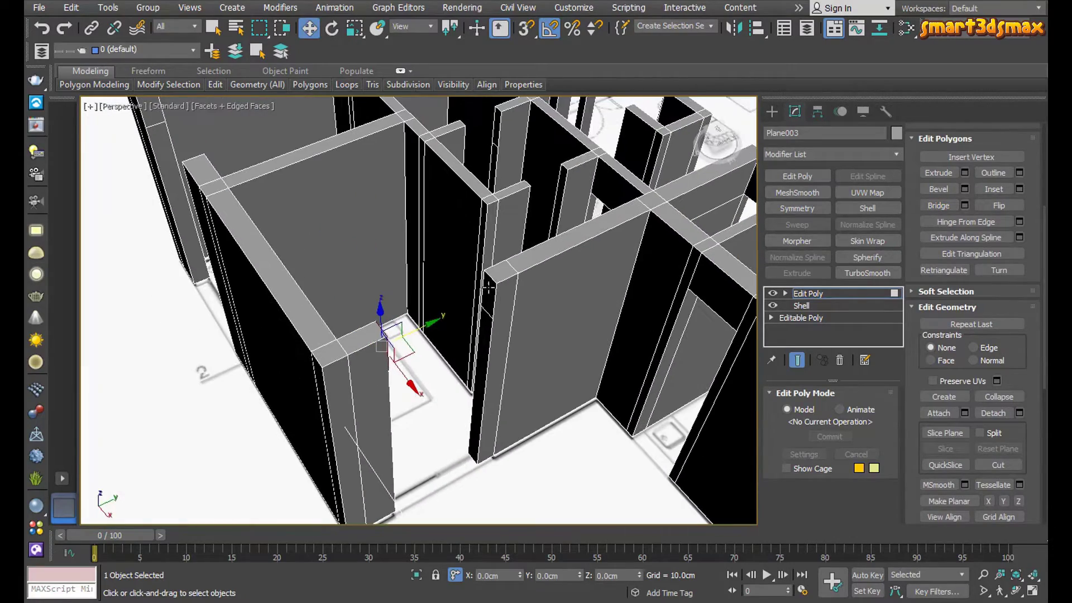
click(938, 211)
Bridge the facing upper polygons across the window opening in the adjacent bedroom's exterior wall
scroll(460, 347, down, 4)
alt+middle_drag(460, 350, 312, 369)
middle_drag(467, 304, 374, 342)
alt+middle_drag(469, 352, 437, 362)
middle_drag(476, 287, 433, 312)
scroll(433, 273, up, 4)
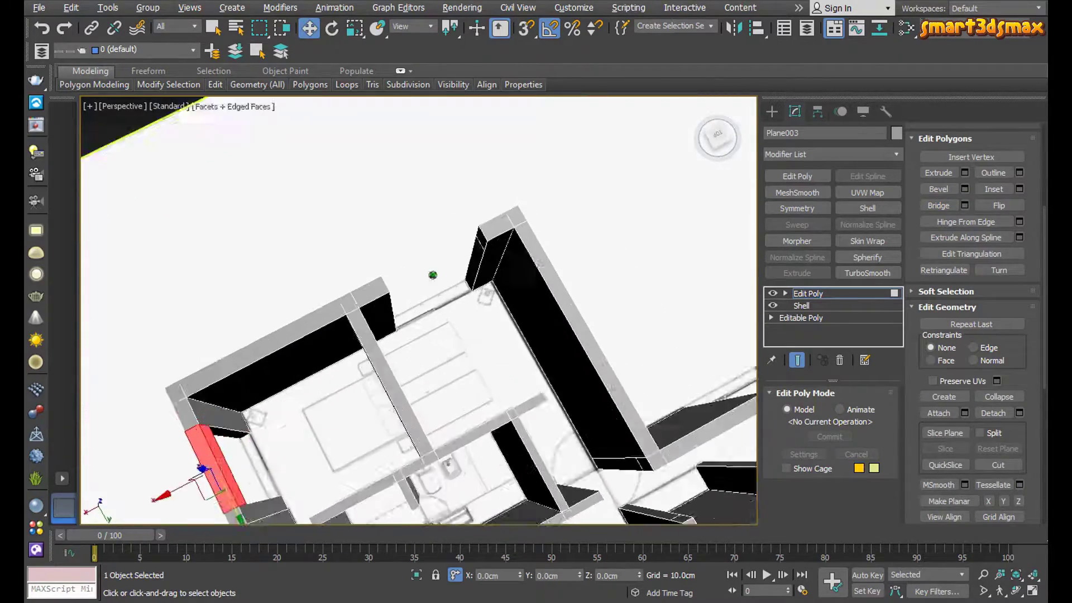
alt+middle_drag(436, 273, 523, 225)
alt+middle_drag(460, 268, 354, 271)
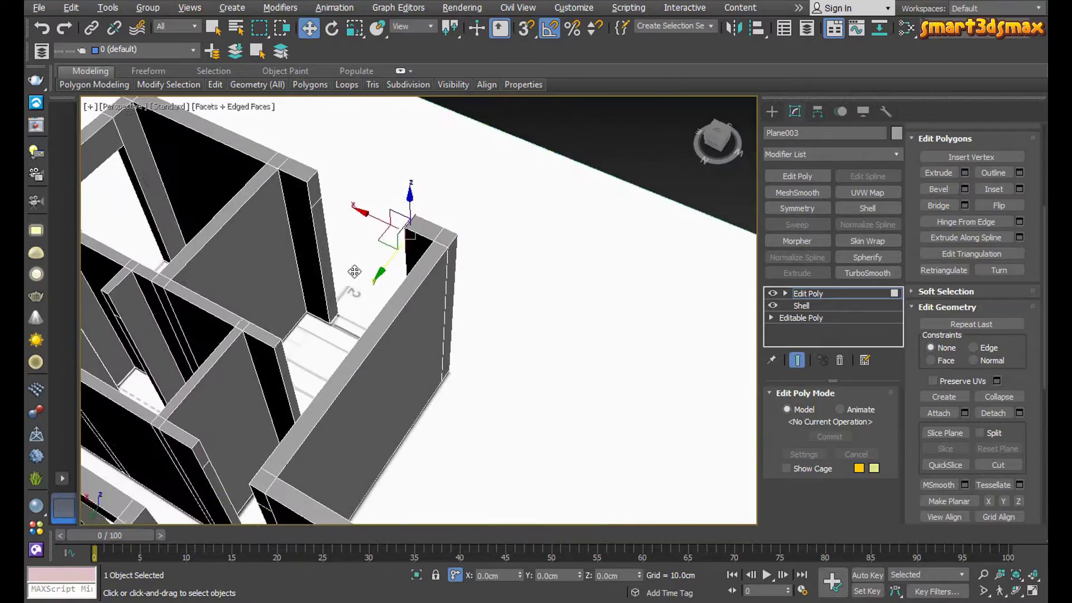
middle_drag(332, 213, 356, 293)
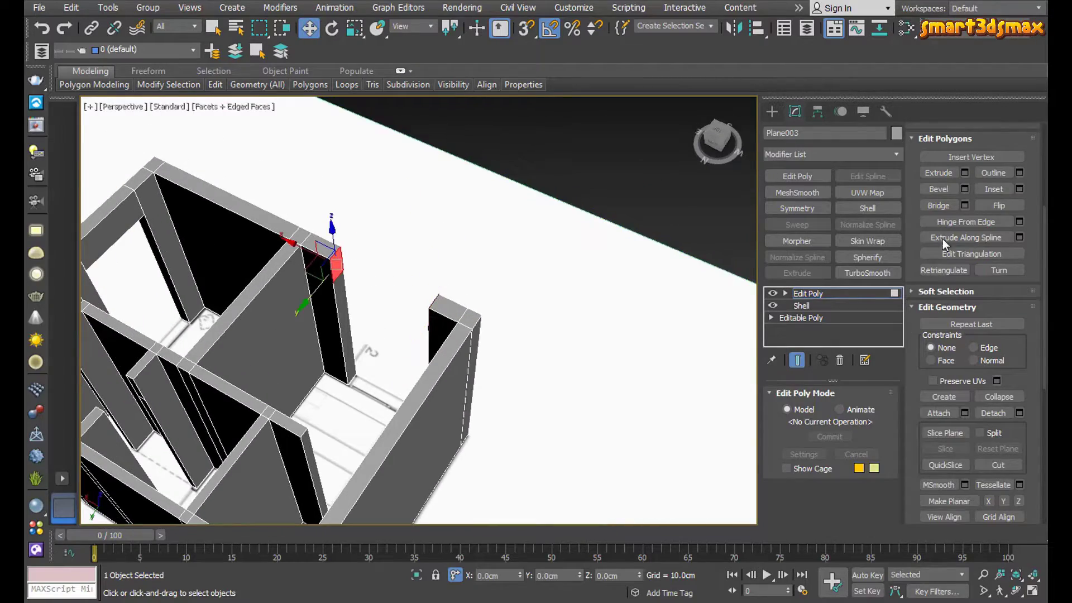
scroll(385, 280, down, 4)
Bridge the facing upper end polygons of the two short bathroom partitions into a door header
alt+middle_drag(372, 324, 444, 325)
scroll(558, 347, up, 4)
scroll(523, 272, up, 3)
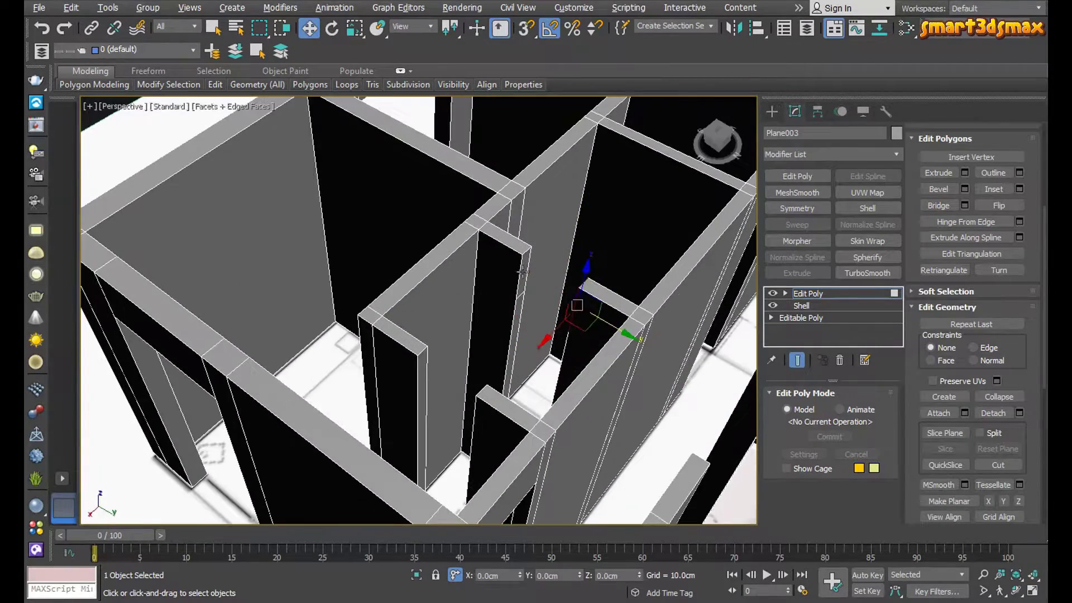
click(947, 210)
Try to QuickSlice the wall corner's end polygon beside the room doorway, snapping the cut to a nearby wall's inner edge
scroll(497, 313, down, 3)
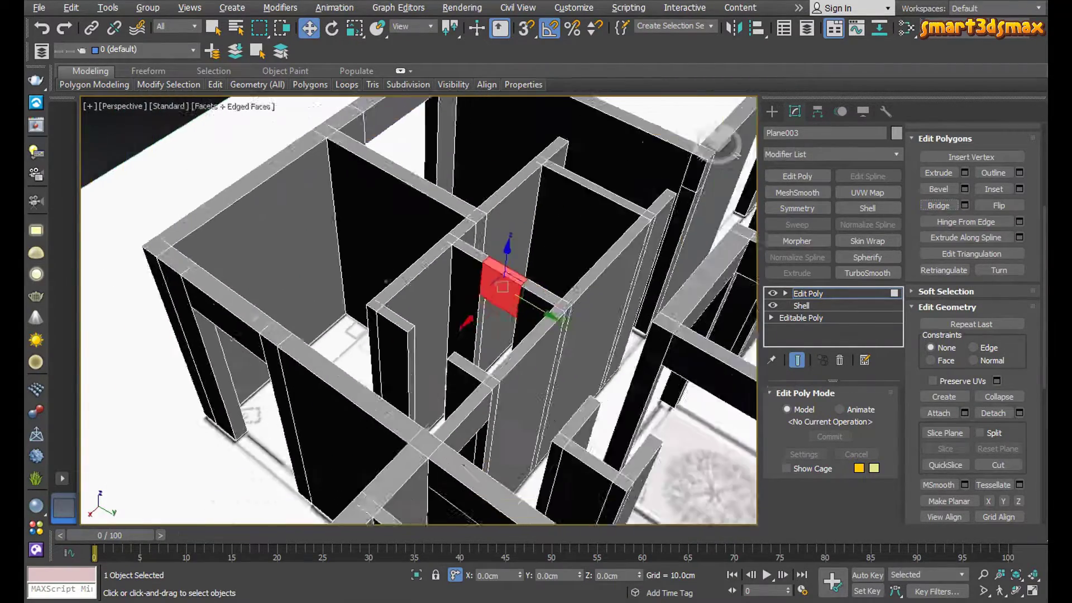
alt+middle_drag(491, 318, 411, 340)
scroll(411, 339, up, 5)
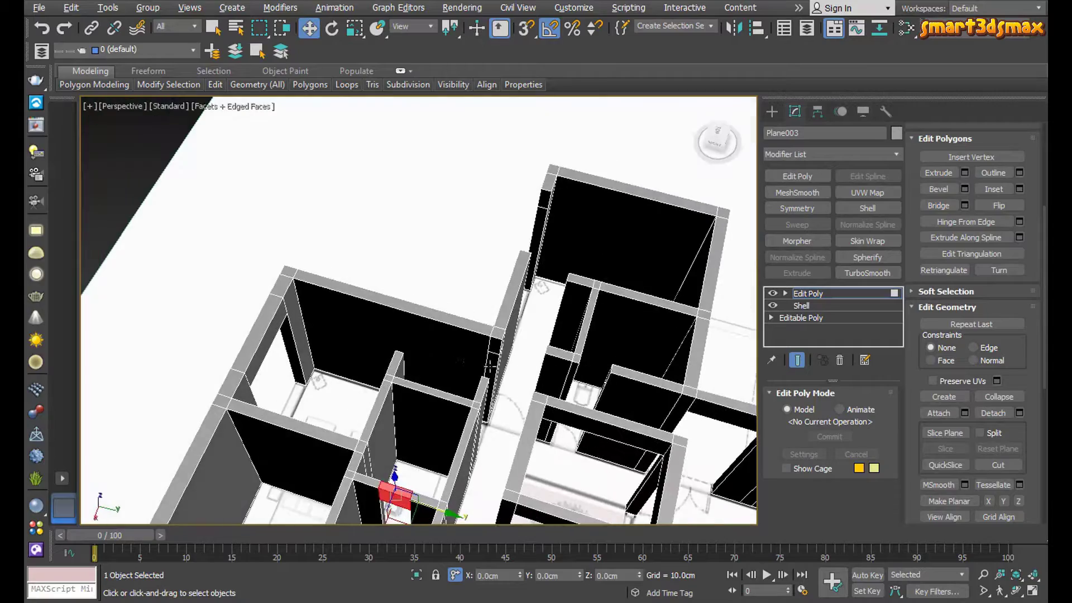
alt+middle_drag(498, 398, 502, 453)
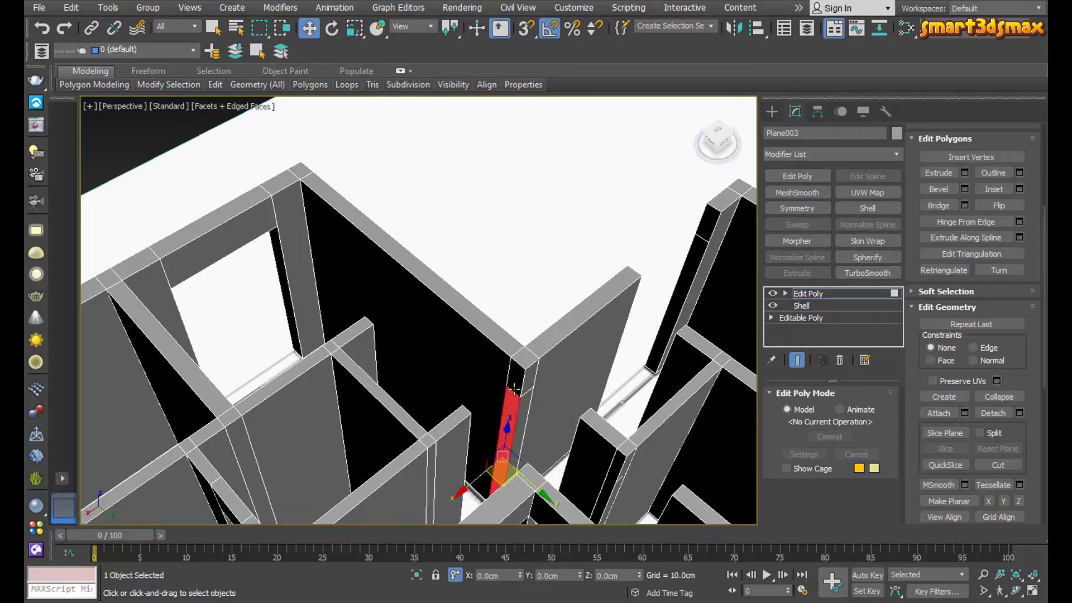
key(alt+w)
middle_click(348, 253)
key(alt+w)
key(z)
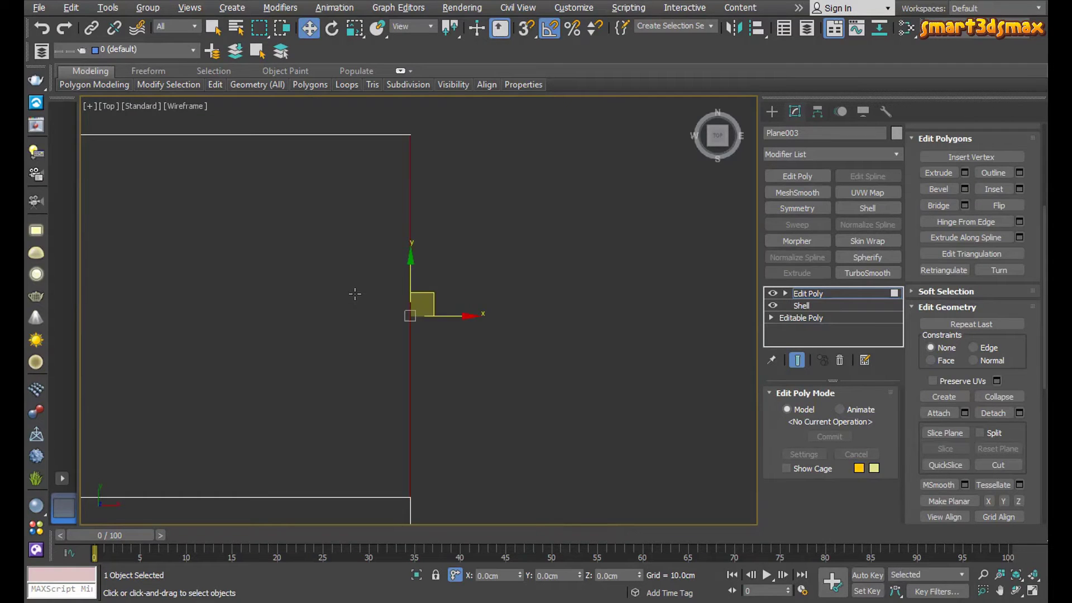
middle_drag(417, 349, 430, 454)
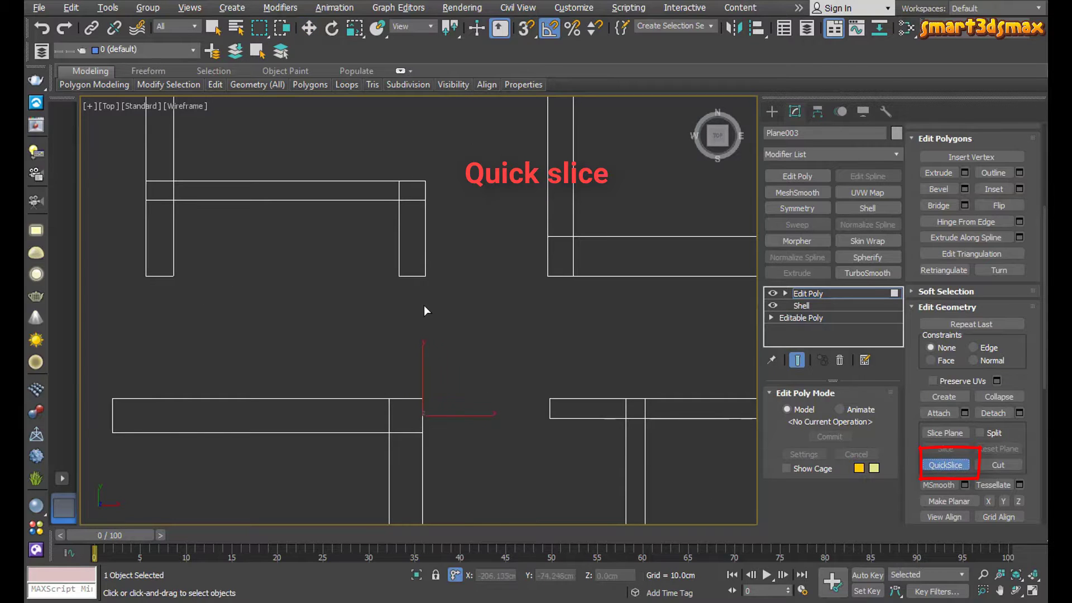
click(473, 233)
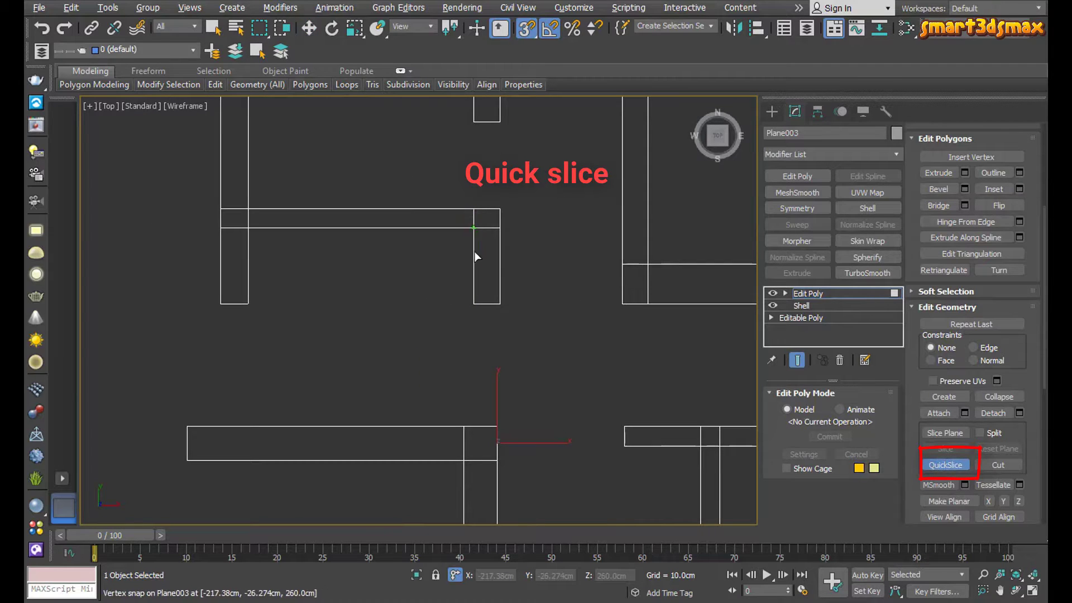
click(474, 303)
key(w)
key(alt+w)
middle_click(559, 423)
key(alt+w)
scroll(563, 347, up, 4)
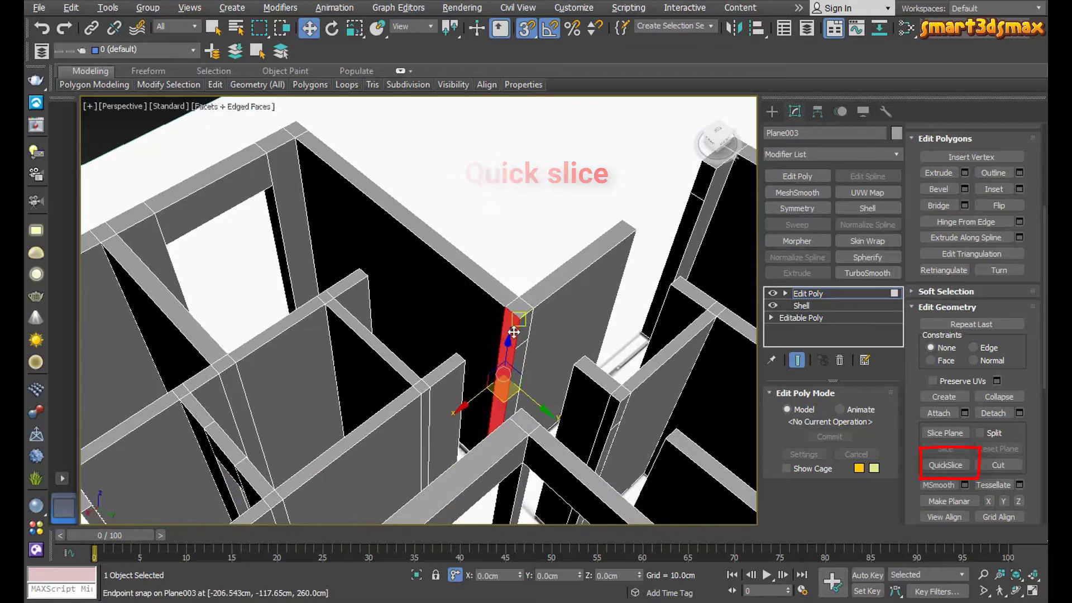
QuickSlice the corner's upper and lower end polygons vertically, snapping the cut to the edge of the wall across the corridor
right_click(577, 302)
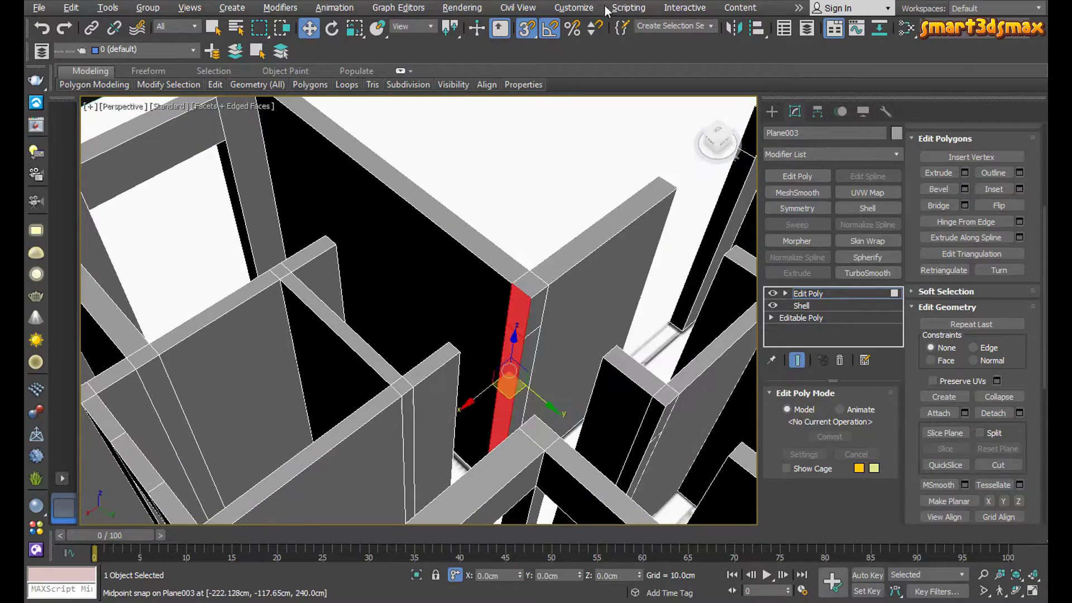
alt+middle_drag(513, 345, 547, 306)
scroll(532, 294, up, 3)
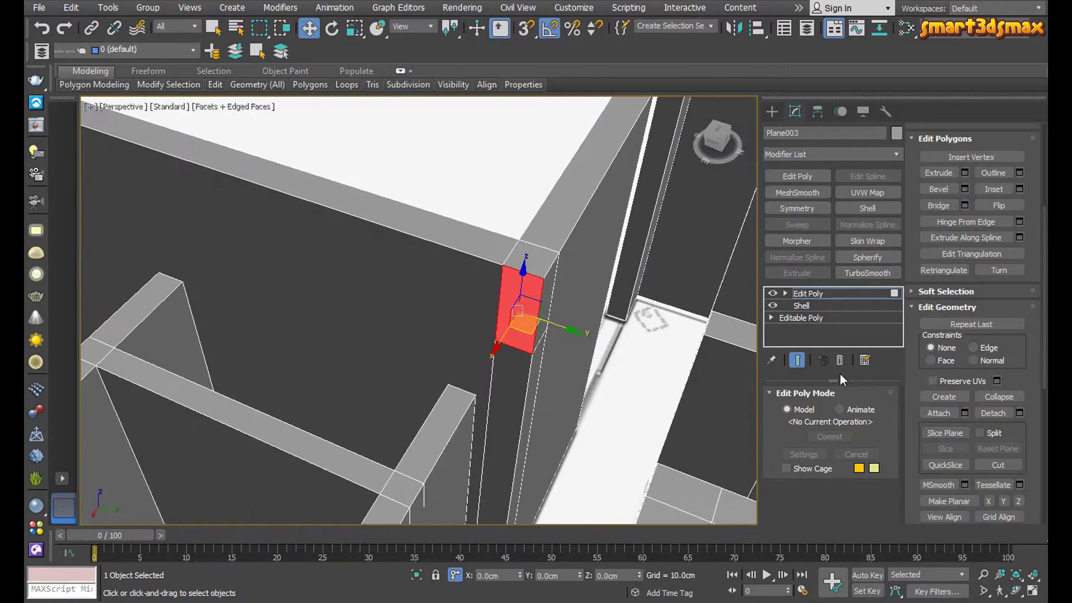
click(946, 465)
key(t)
key(F3)
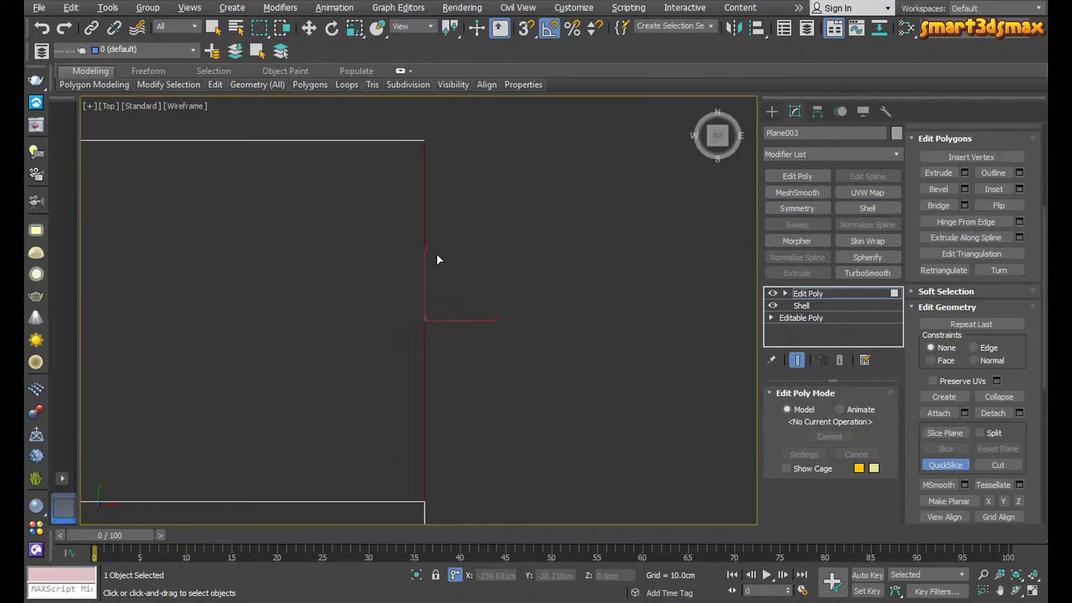
scroll(436, 274, down, 5)
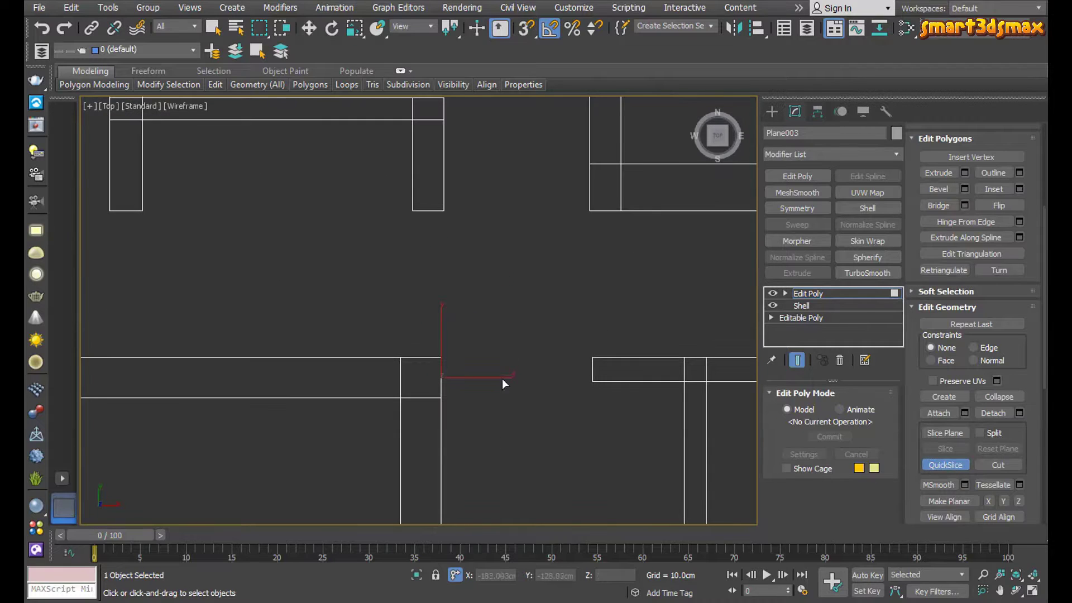
key(s)
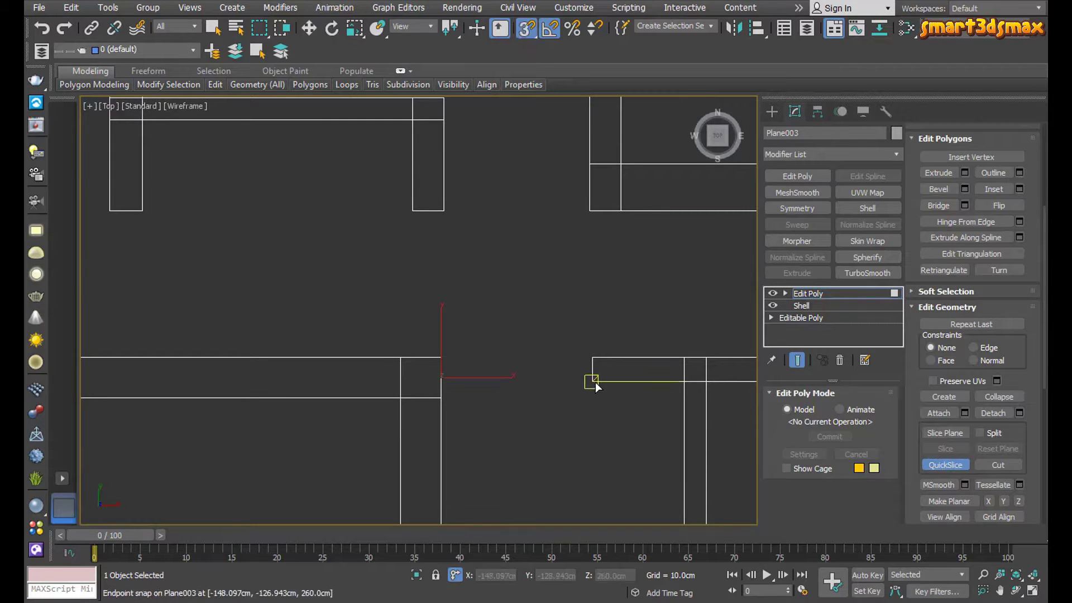
click(683, 382)
right_click(682, 381)
key(alt+w)
right_click(540, 324)
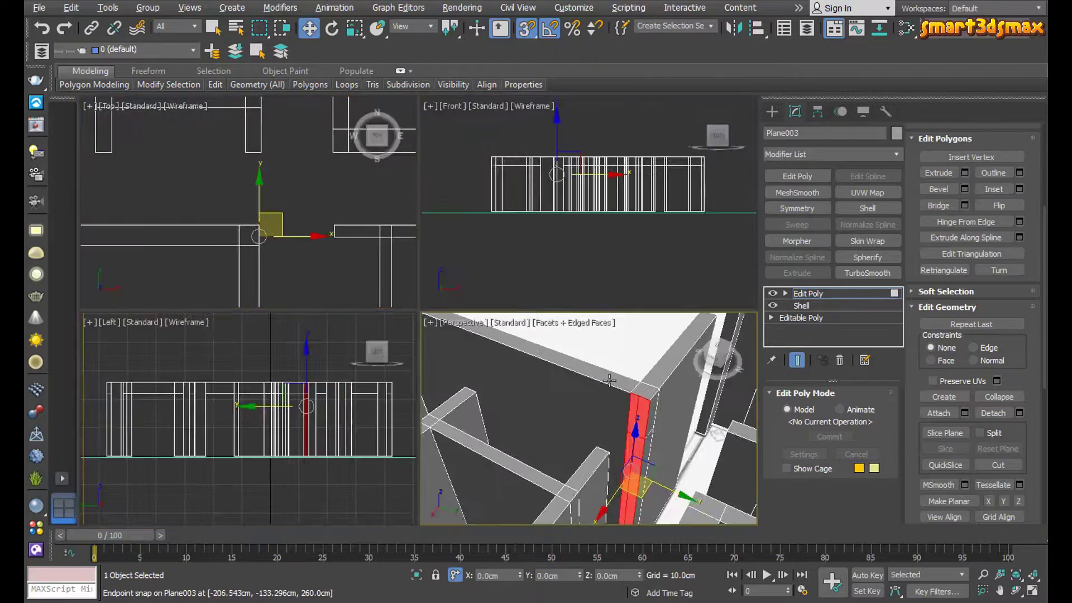
Bridge the partition's upper end polygon to the sliced corner strip to form a header over the doorway
key(alt+w)
alt+middle_drag(529, 299, 411, 237)
alt+middle_drag(711, 301, 884, 311)
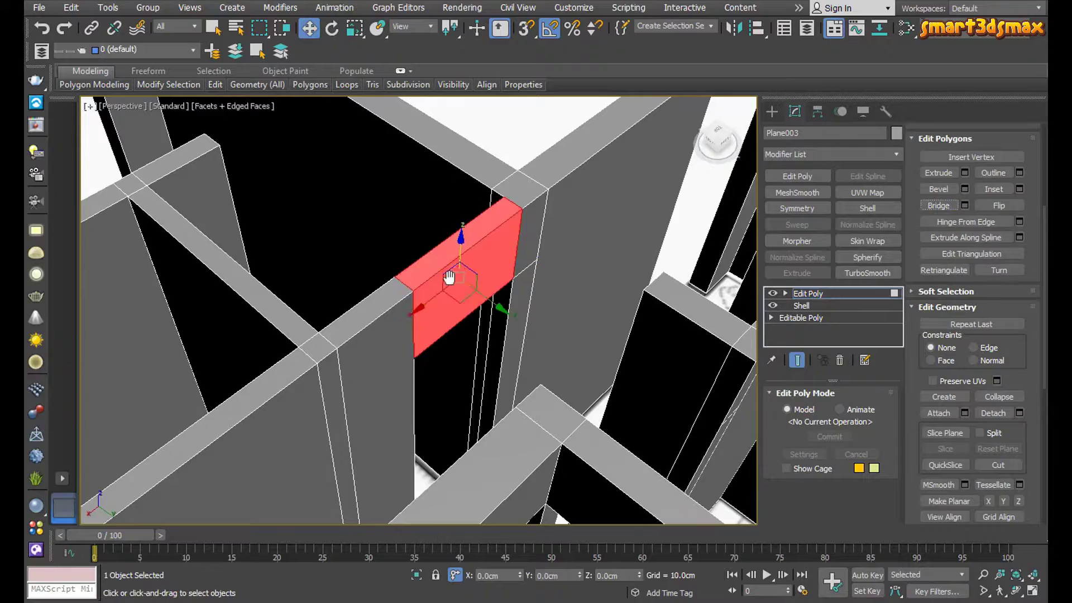
middle_drag(449, 278, 486, 259)
Bridge the facing upper polygons between the wall end and the outer corner room to form a header over the exterior opening
middle_drag(447, 162, 634, 240)
scroll(479, 327, down, 3)
alt+middle_drag(634, 240, 609, 266)
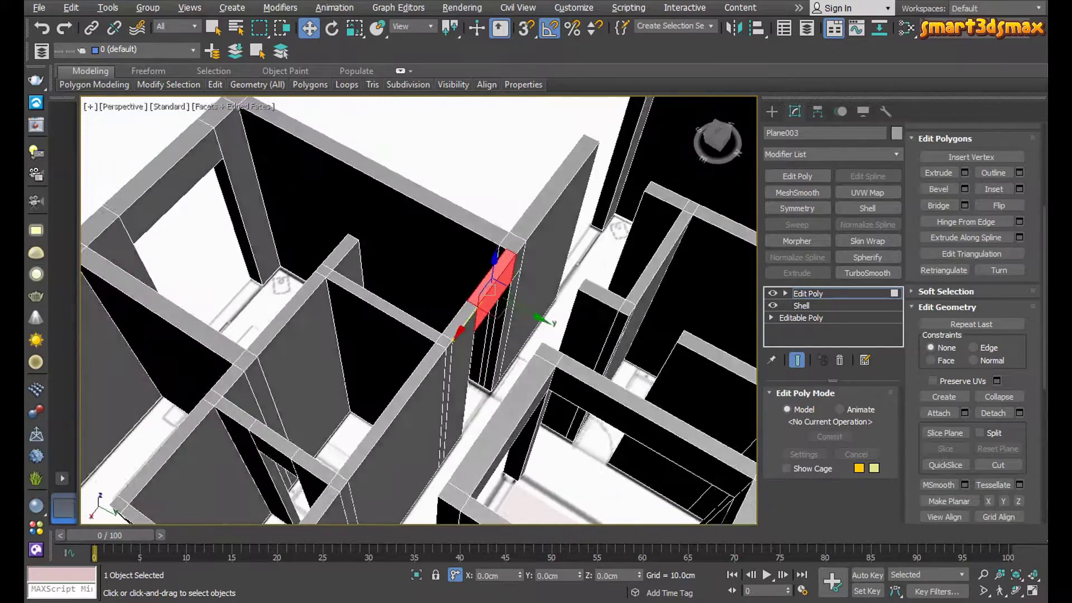
alt+middle_drag(499, 310, 306, 419)
middle_drag(463, 281, 373, 200)
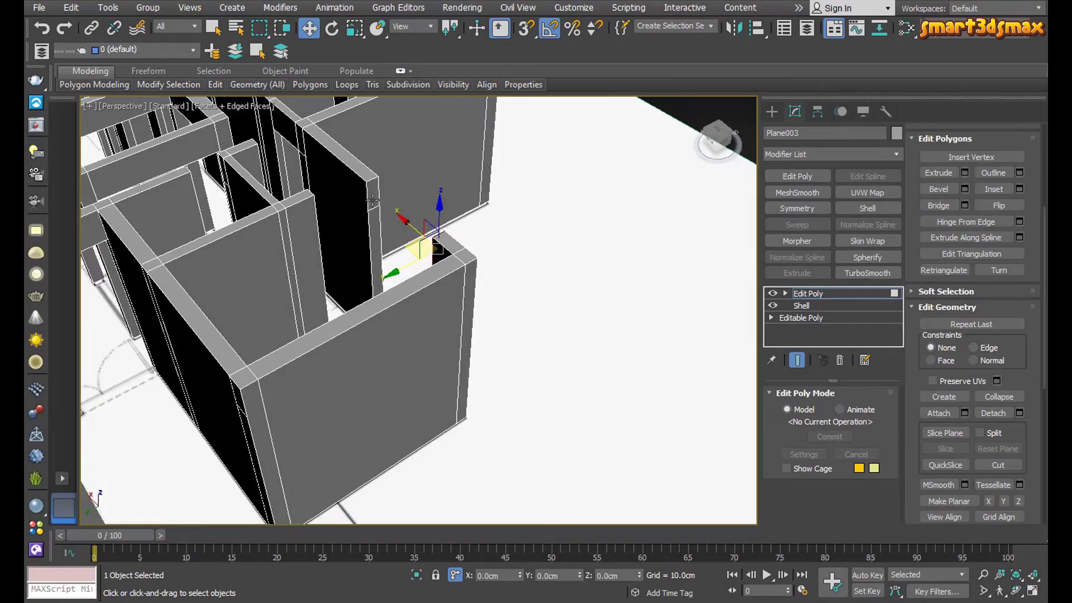
click(930, 206)
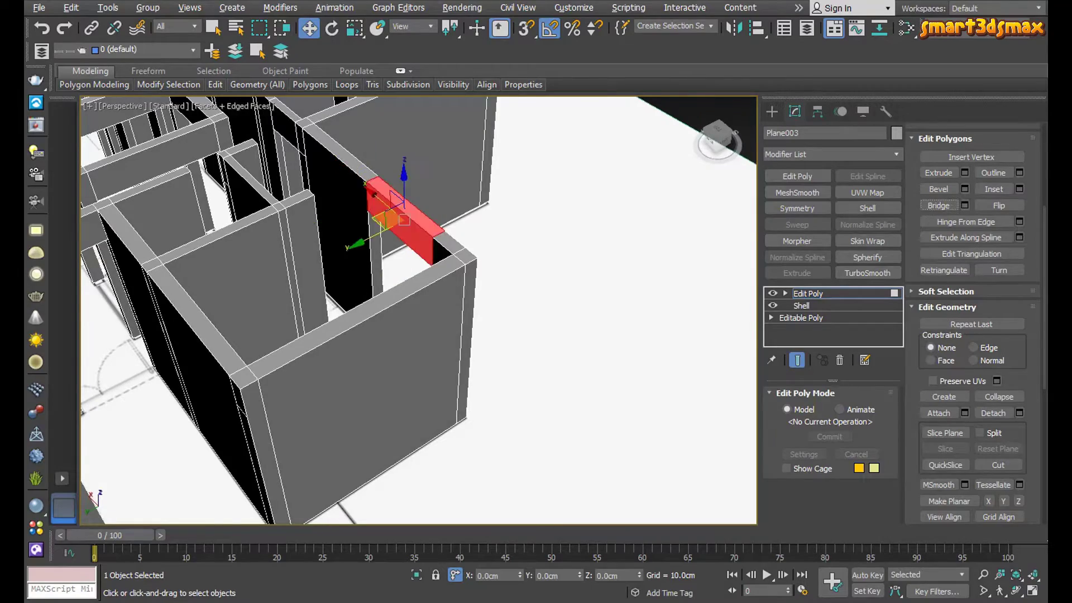
Bridge the room corner's upper polygon to the facing column of the neighbouring windowed wall
alt+middle_drag(458, 251, 502, 252)
alt+middle_drag(442, 335, 548, 318)
alt+middle_drag(483, 382, 601, 295)
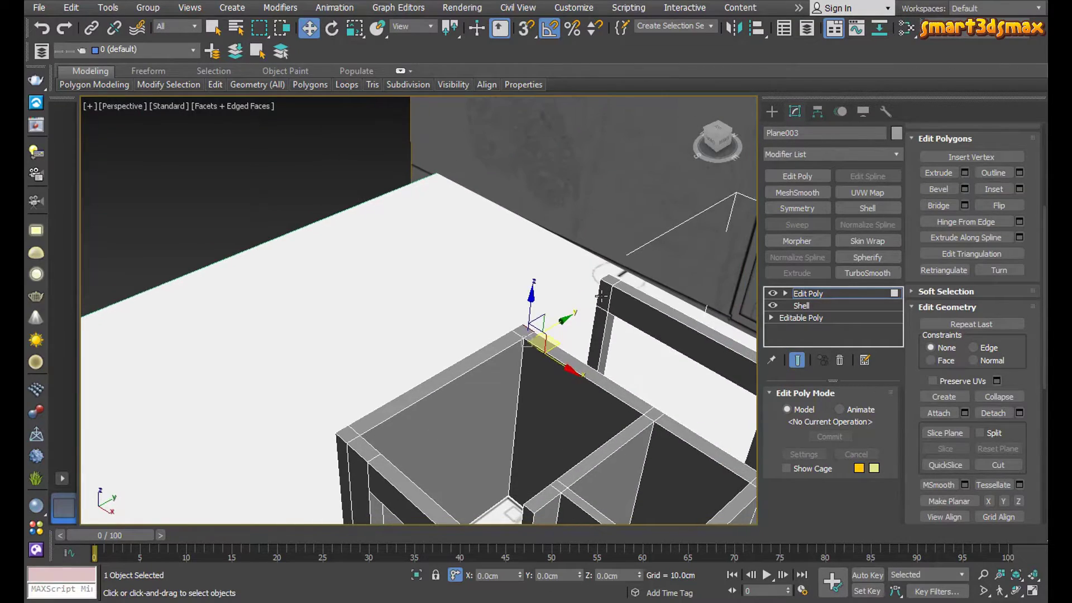
click(945, 209)
Bridge the freestanding post's upper polygon to the facing room corner to form a beam, and leave polygon editing
scroll(531, 373, down, 3)
alt+middle_drag(531, 373, 251, 366)
alt+middle_drag(435, 363, 480, 434)
middle_drag(538, 400, 418, 459)
mouse_move(479, 369)
middle_down()
mouse_move(479, 426)
mouse_move(497, 377)
mouse_move(486, 385)
middle_up()
alt+middle_drag(515, 347, 491, 363)
scroll(511, 380, up, 4)
alt+middle_drag(503, 307, 410, 423)
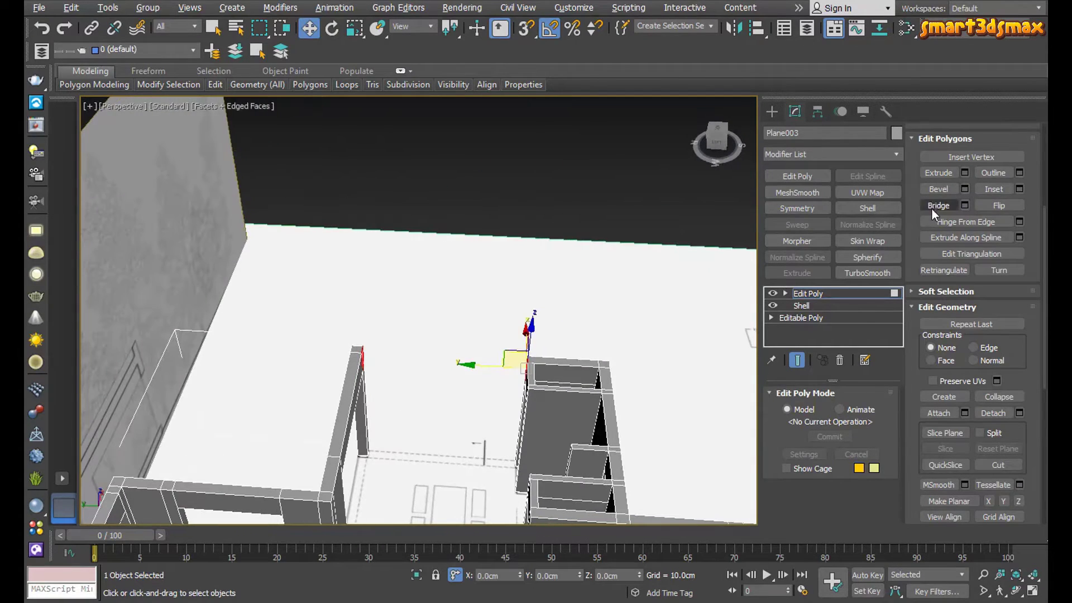
alt+middle_drag(531, 343, 677, 311)
click(807, 294)
Add a second Edit Poly modifier to the walls and work at polygon level around the courtyard columns
alt+middle_drag(486, 302, 500, 286)
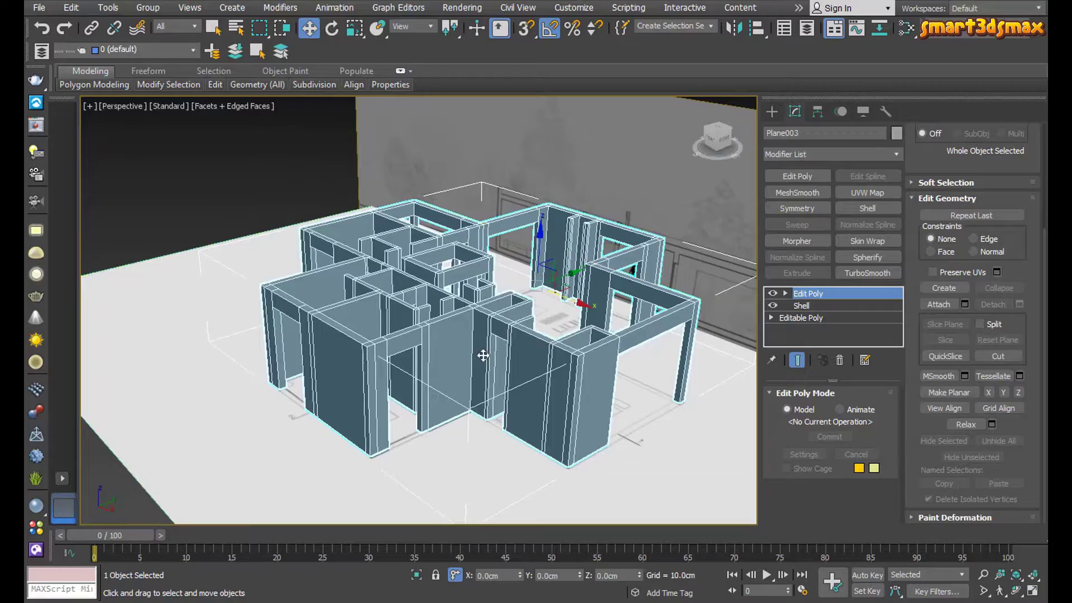
alt+middle_drag(389, 353, 534, 367)
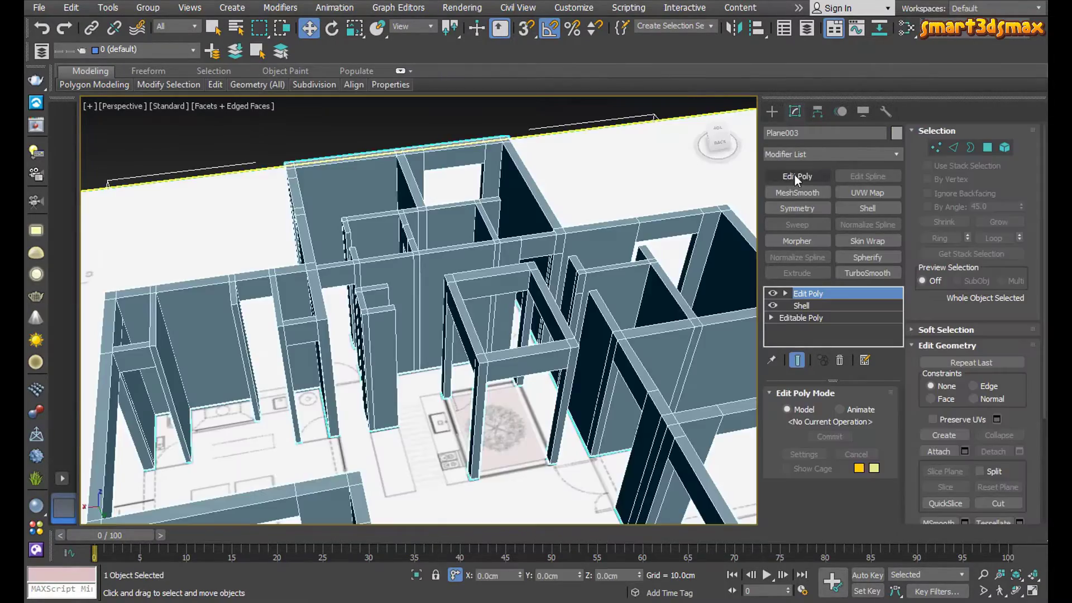
click(796, 176)
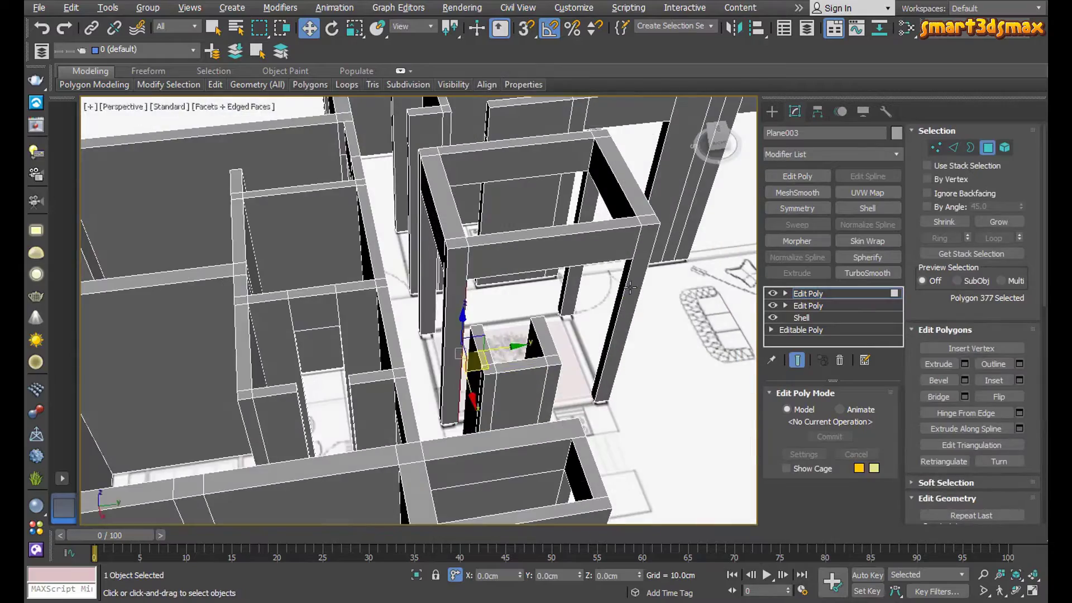
scroll(932, 451, down, 5)
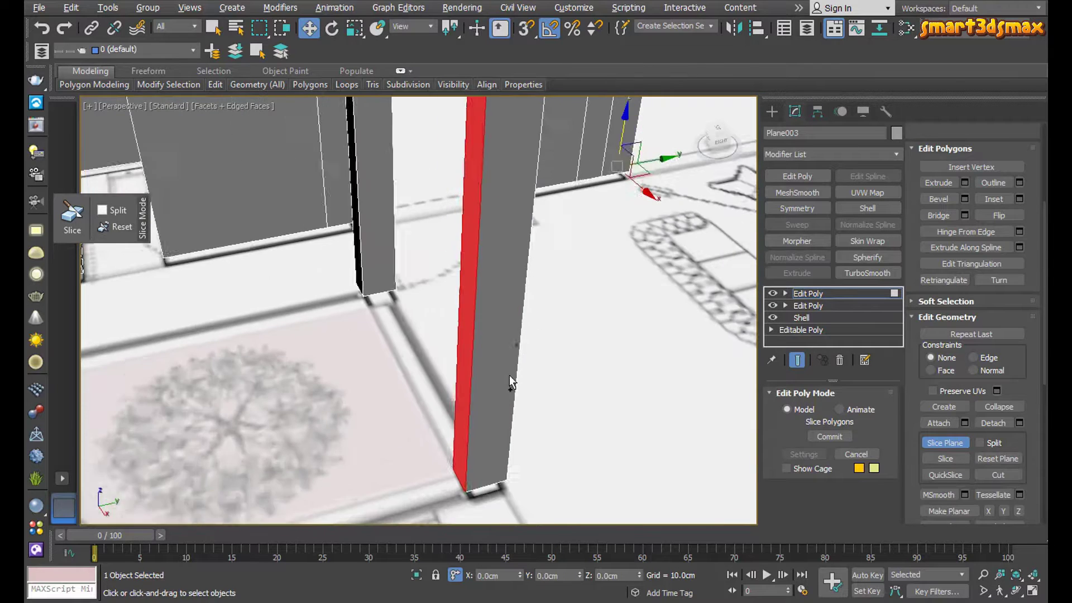
Align the slice plane to the courtyard column's minimum Z and slice the facing polygons of the two kitchen-side columns horizontally
click(496, 277)
click(619, 275)
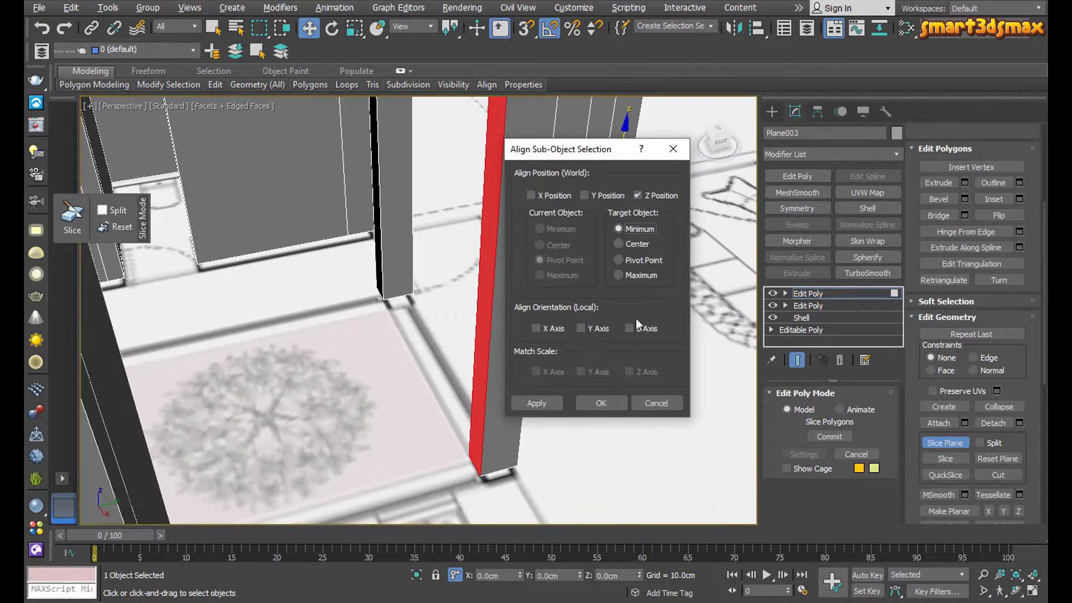
click(595, 403)
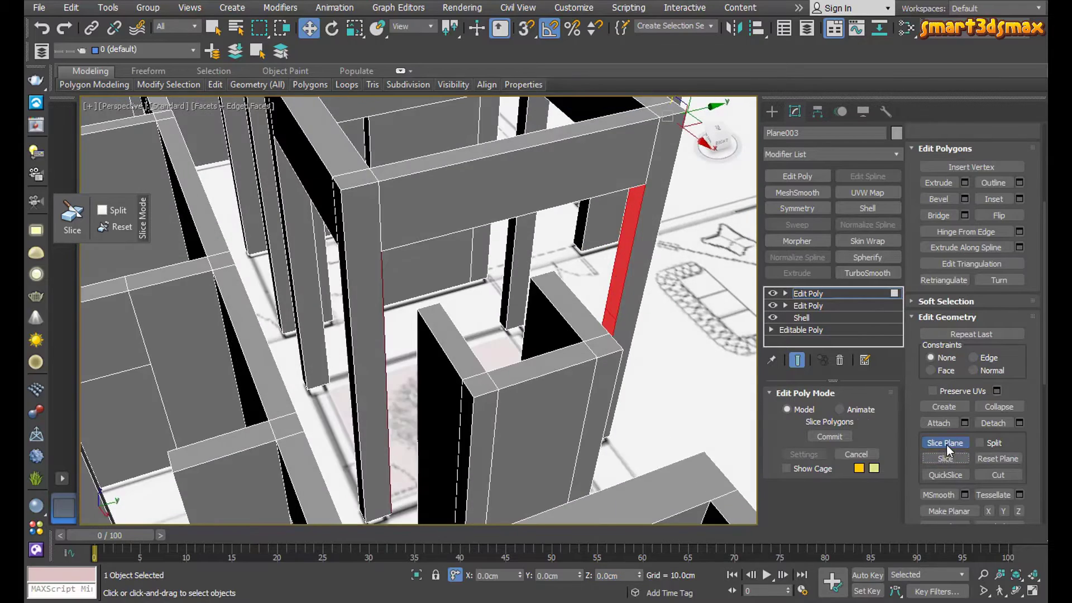
click(945, 443)
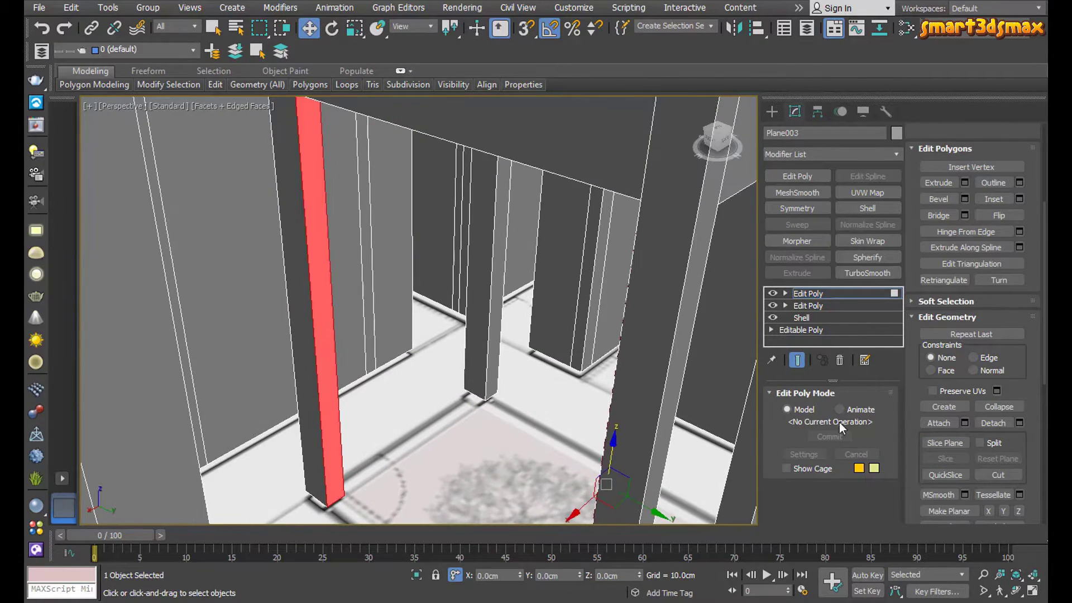
middle_drag(571, 404, 584, 255)
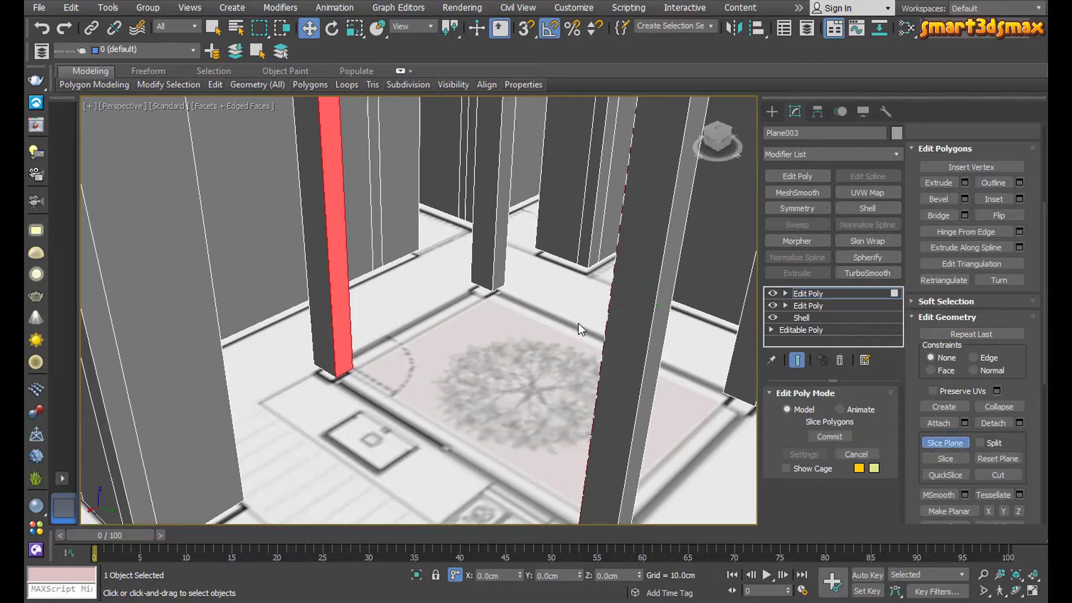
key(Return)
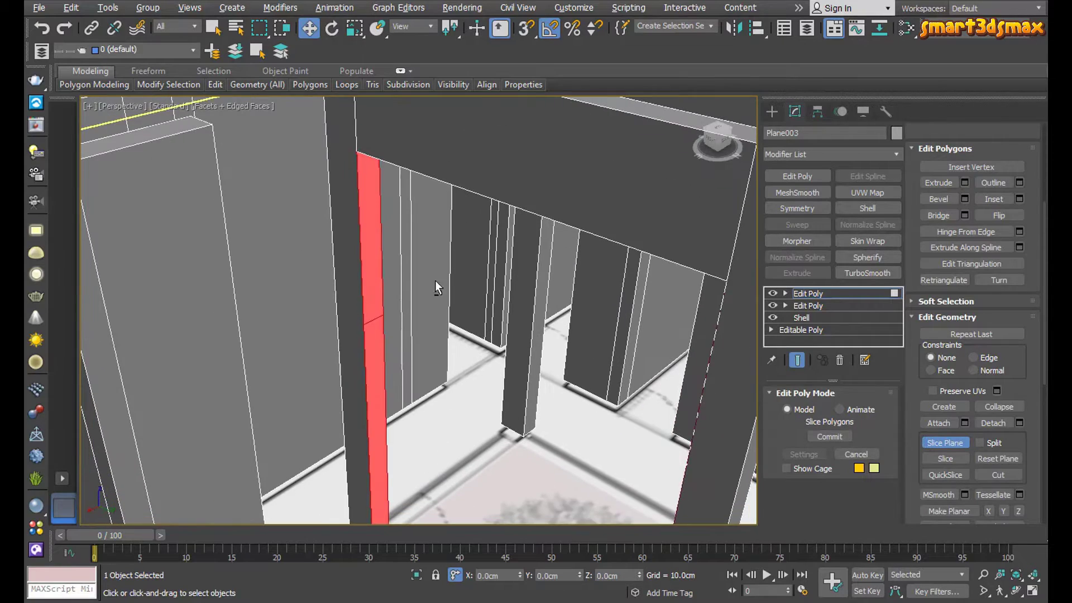
click(946, 443)
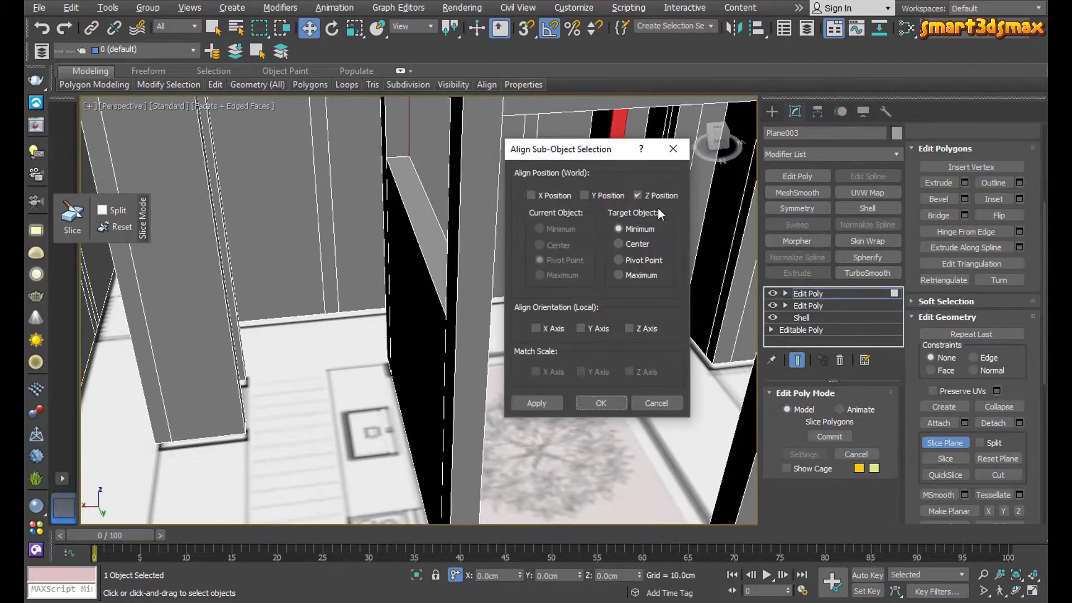
Try to offset the slice plane 30 cm in Z from the base of the next courtyard column pair, and undo it
click(601, 402)
click(607, 575)
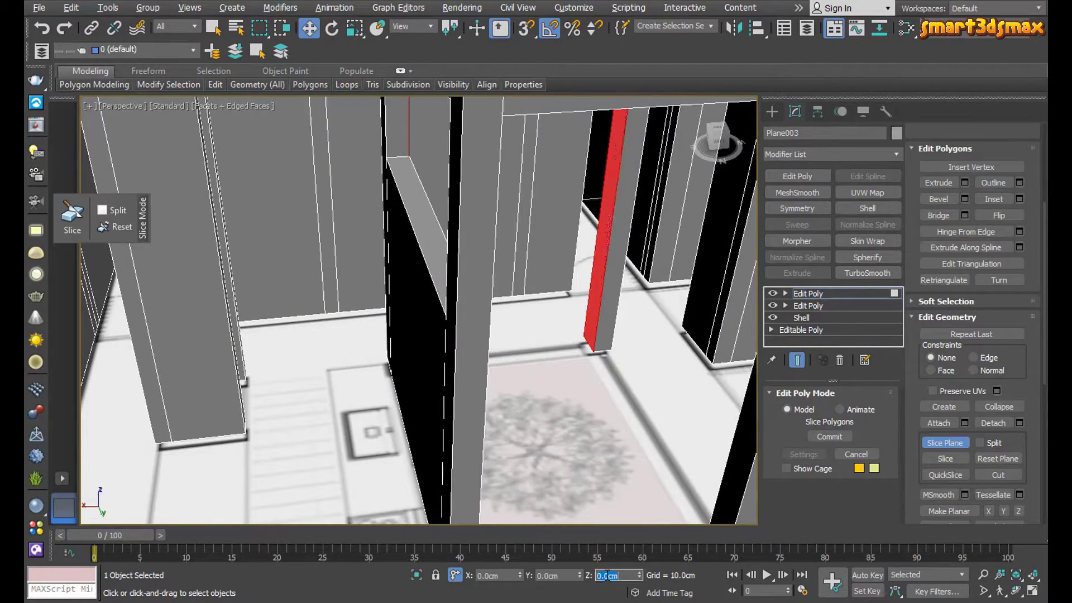
text(30)
key(Return)
scroll(601, 381, up, 3)
middle_drag(608, 239, 593, 413)
scroll(597, 508, up, 1)
key(ctrl+z)
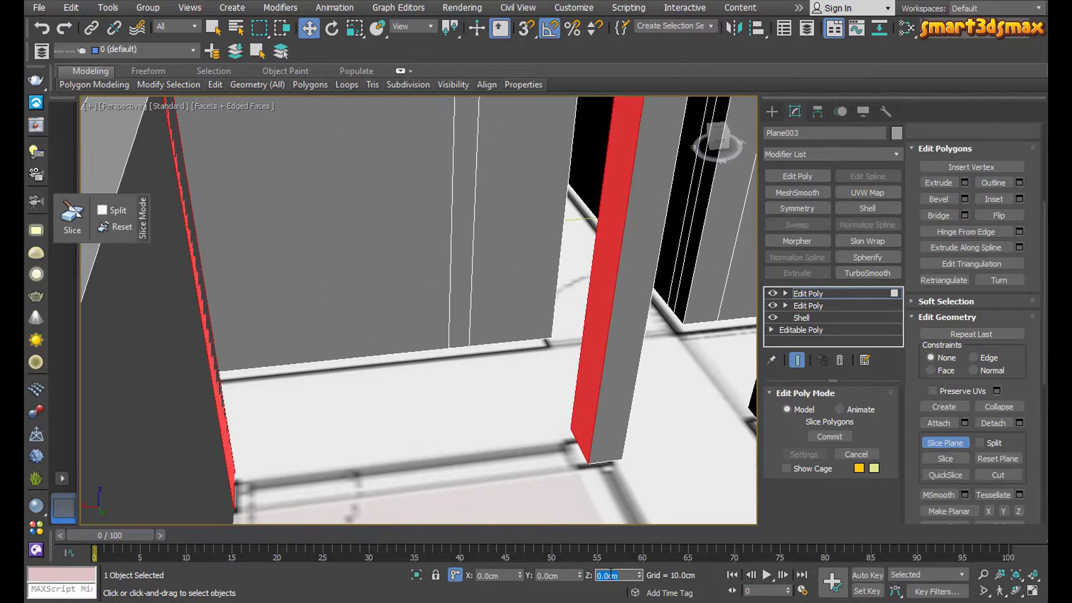
Try to bridge the lower facing polygons of the two courtyard columns into a low wall
alt+middle_drag(429, 422, 531, 366)
ctrl+click(285, 306)
click(939, 215)
Reselect the two facing column polygons and align the slice plane's Z position to the column's minimum
click(555, 287)
scroll(572, 365, up, 3)
ctrl+click(584, 357)
key(alt+a)
click(643, 321)
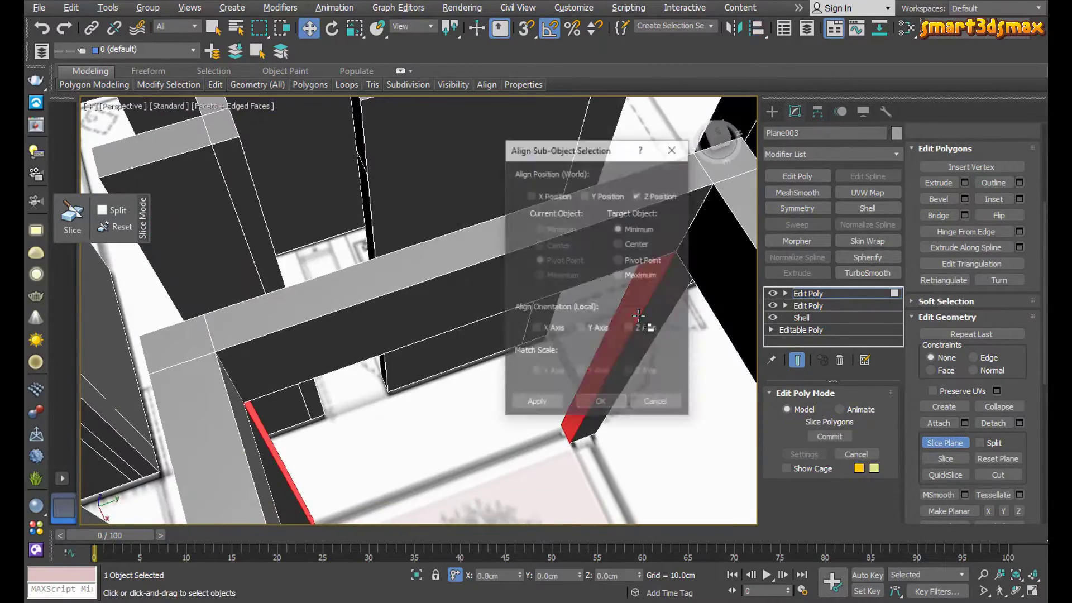
click(603, 401)
alt+middle_drag(687, 441, 648, 406)
Try to raise the slice plane and bridge the two columns' lower polygons, and undo the attempt
click(614, 576)
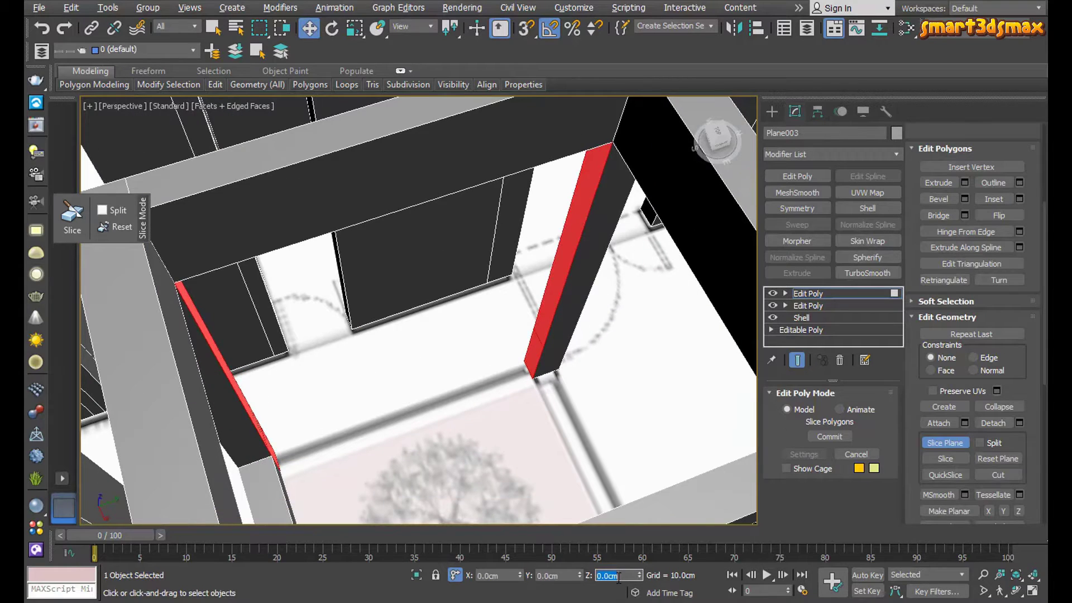
click(940, 216)
alt+middle_drag(536, 340, 530, 391)
key(ctrl+z)
key(ctrl+z)
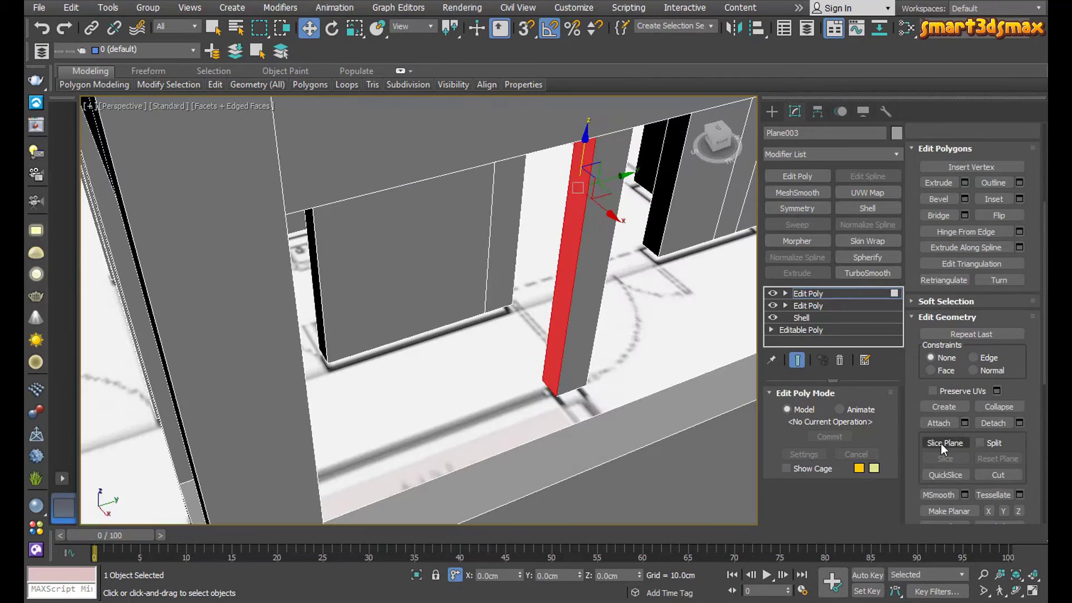
Align the slice plane in Z to the base of the two courtyard columns, raise it, and slice their facing polygons
key(alt+a)
click(584, 350)
click(616, 228)
click(599, 402)
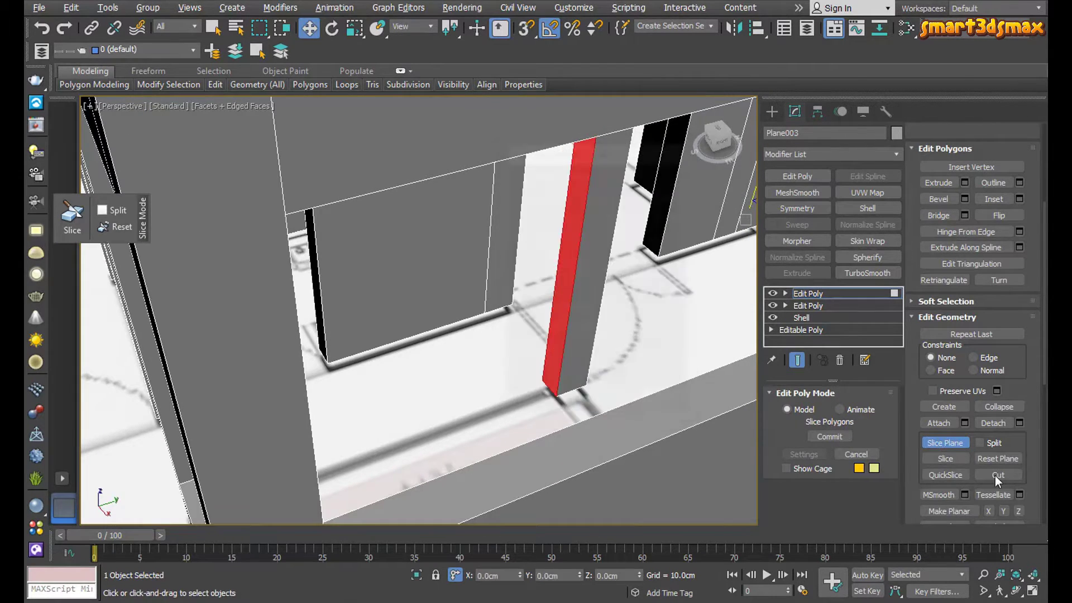
click(946, 459)
scroll(625, 340, down, 4)
alt+middle_drag(625, 340, 602, 447)
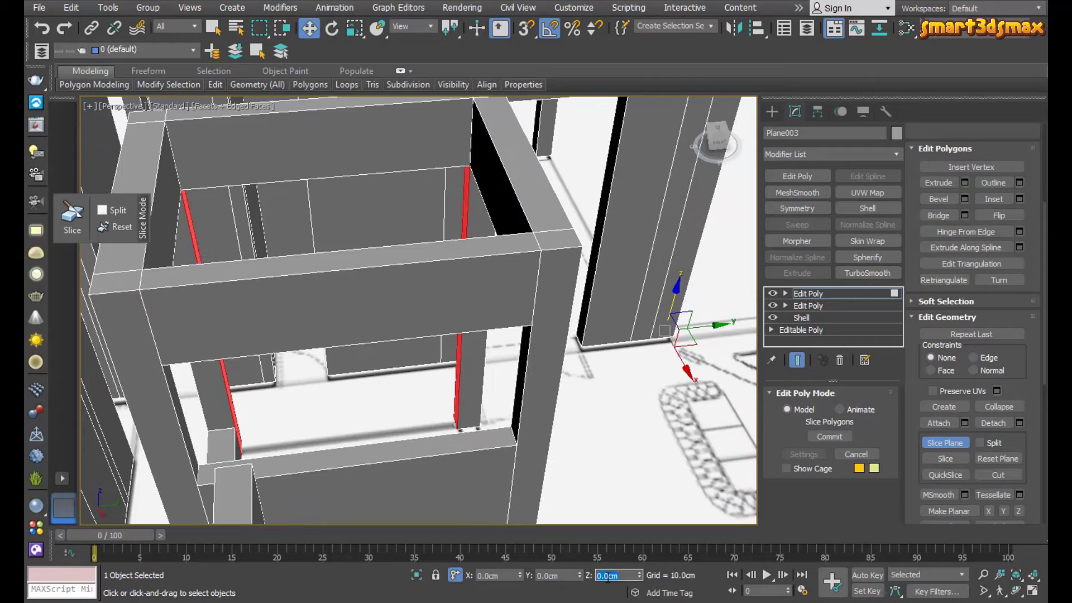
alt+middle_drag(601, 528, 558, 383)
scroll(558, 383, up, 5)
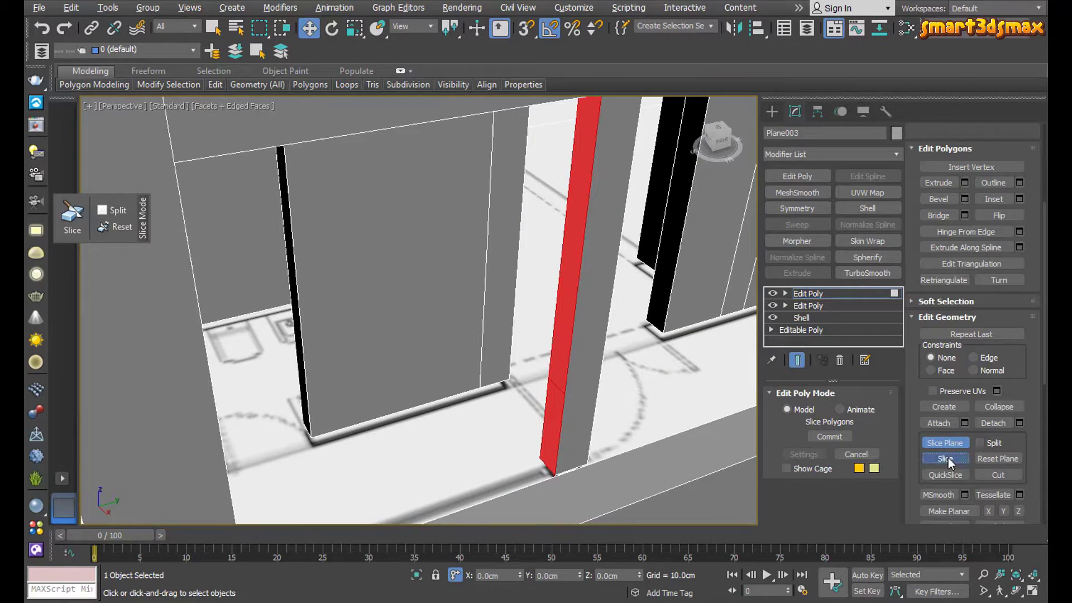
Bridge the two lower facing polygons of the courtyard columns into a low wall
click(554, 425)
alt+middle_drag(554, 426, 369, 357)
ctrl+click(361, 349)
click(936, 216)
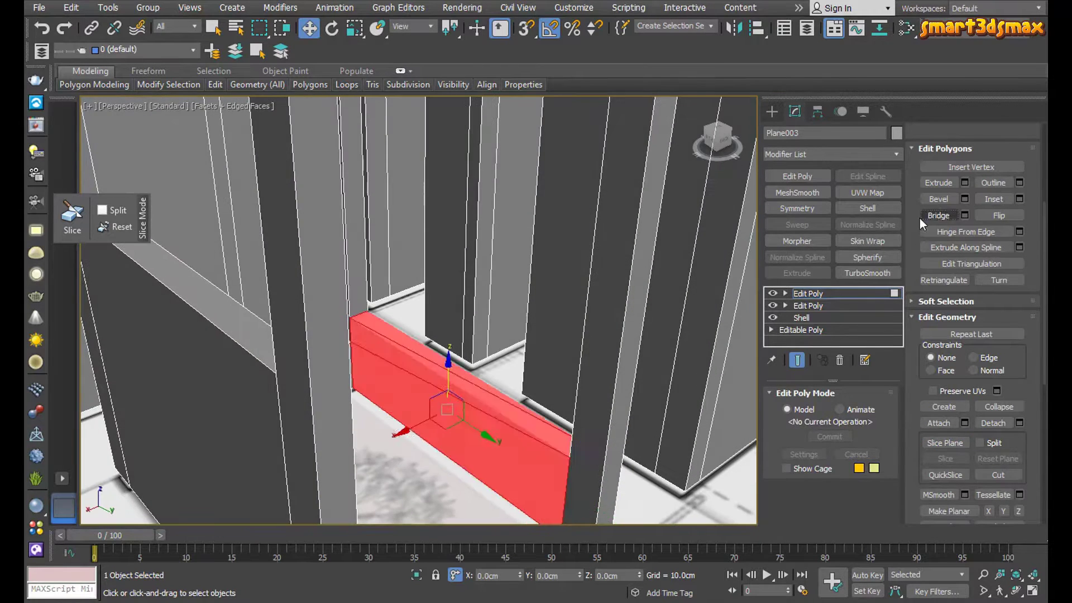
alt+middle_drag(469, 349, 434, 343)
Connect the two upper corner vertices along the outer side of the new low courtyard wall
key(2)
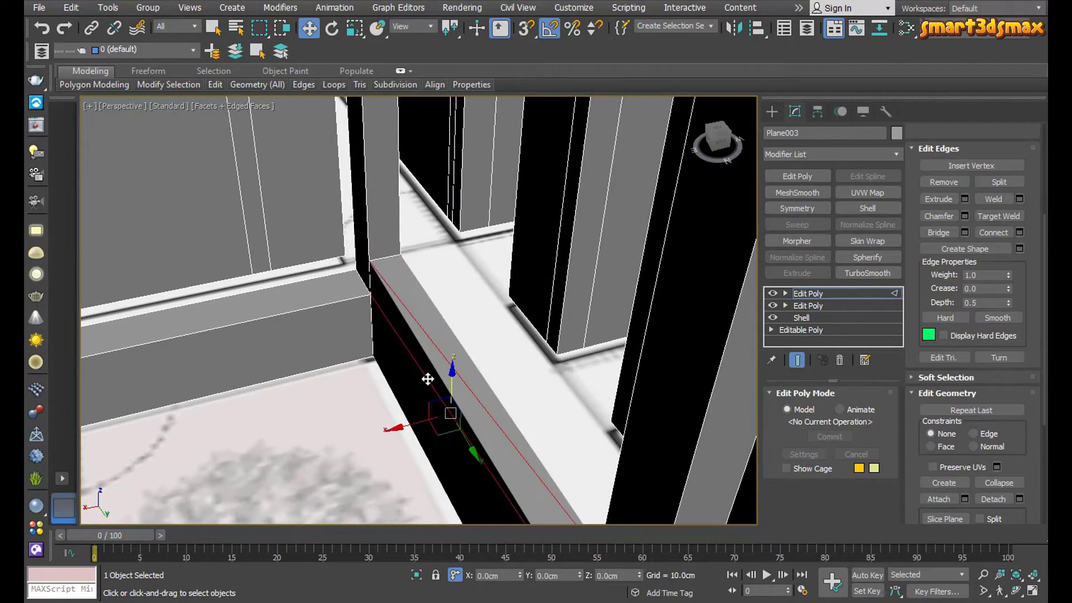
alt+middle_drag(428, 379, 468, 303)
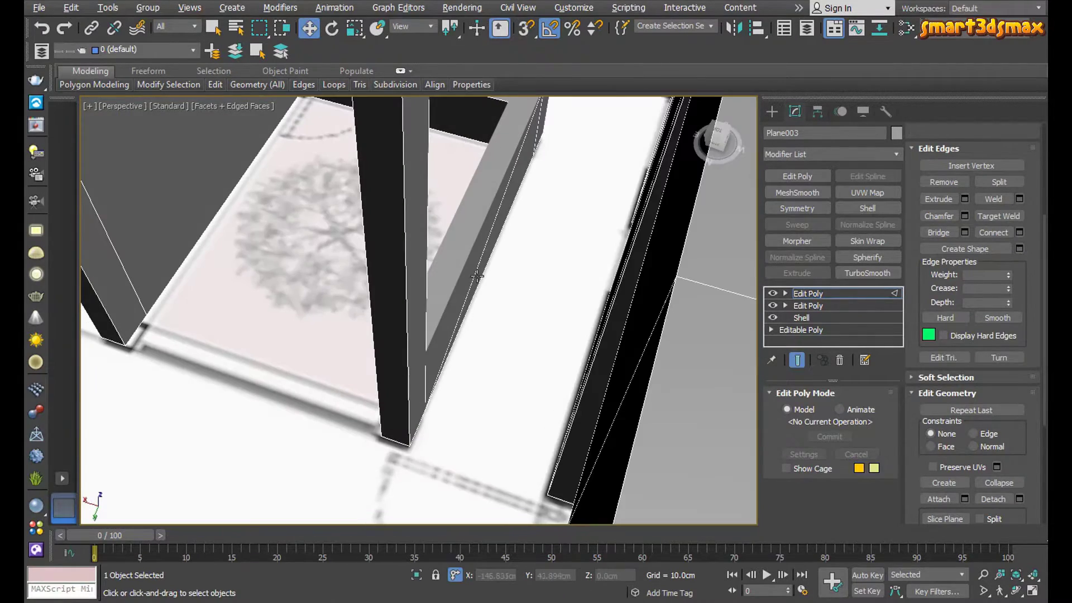
middle_drag(480, 264, 484, 301)
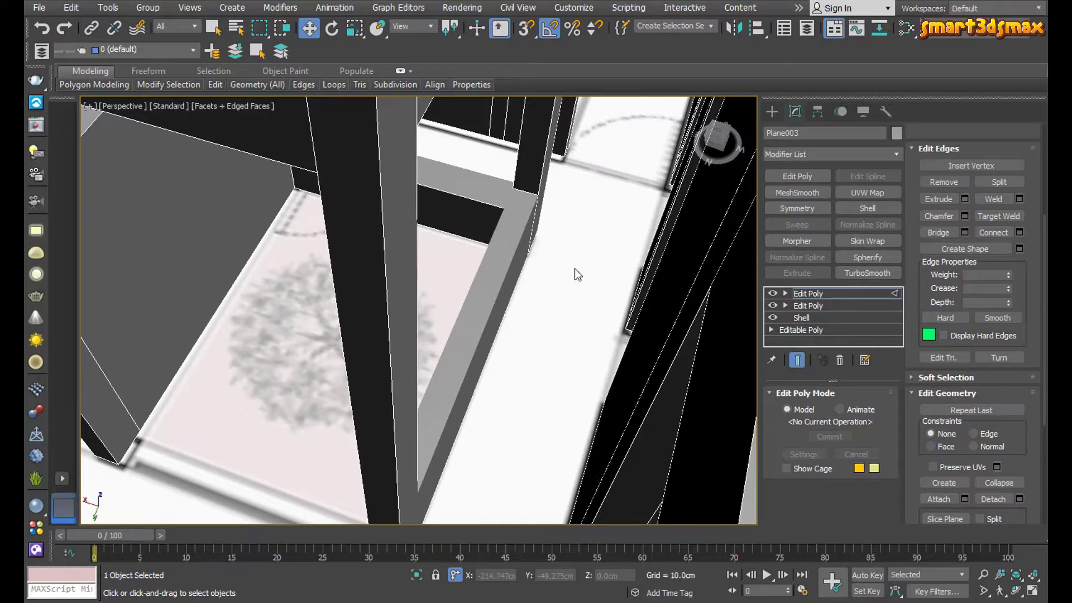
scroll(575, 269, down, 1)
key(1)
scroll(544, 235, up, 2)
alt+middle_drag(545, 235, 554, 283)
scroll(554, 283, down, 3)
scroll(544, 163, up, 4)
alt+middle_drag(544, 163, 333, 309)
scroll(333, 309, up, 2)
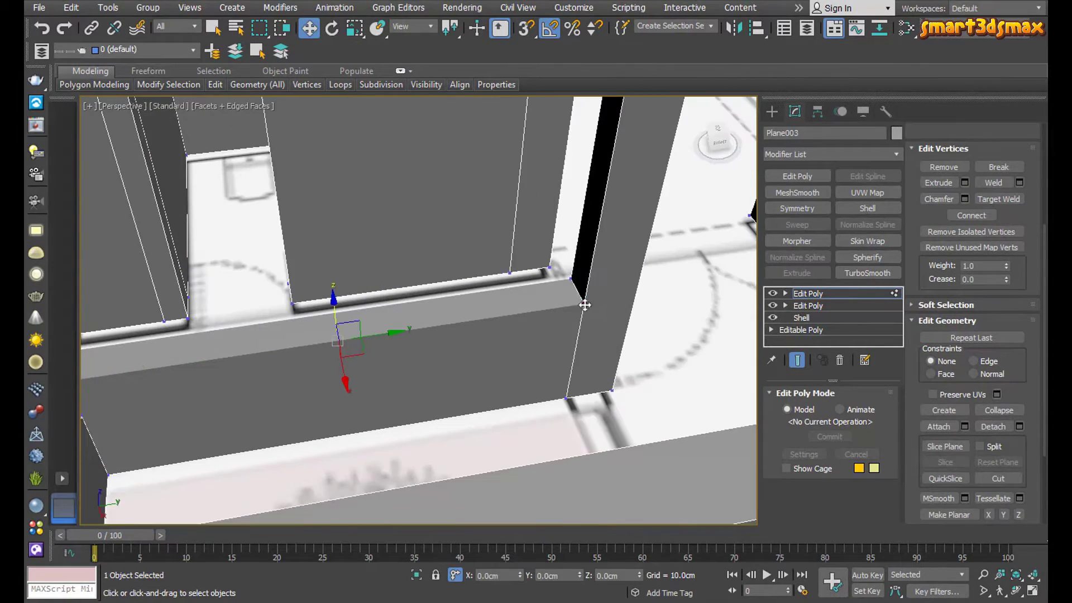
alt+middle_drag(582, 317, 402, 307)
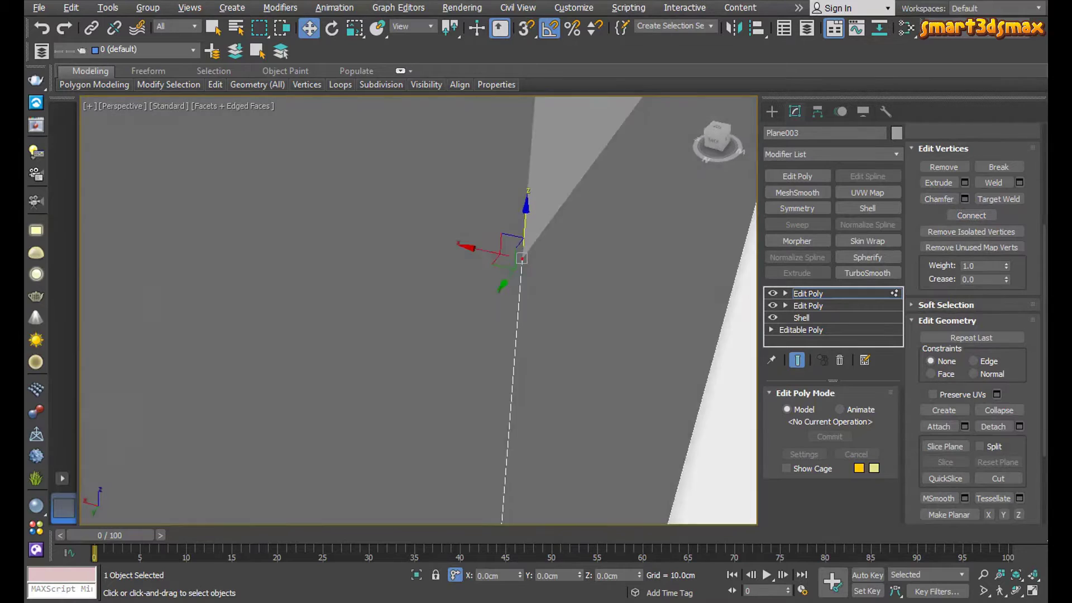
middle_drag(698, 117, 630, 316)
scroll(630, 317, down, 1)
ctrl+click(699, 179)
scroll(699, 189, down, 2)
alt+middle_drag(699, 188, 714, 257)
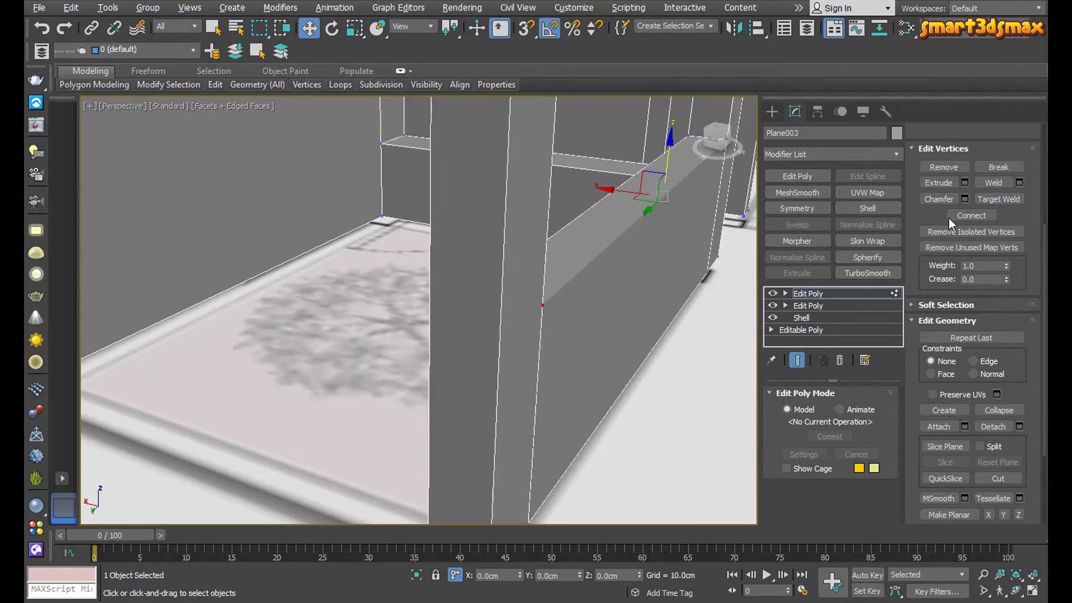
click(950, 220)
Select the facing polygons of the remaining open courtyard column pair and slice them above the base with the Z-aligned slice plane
alt+middle_drag(619, 291, 554, 365)
click(824, 290)
scroll(606, 313, down, 3)
middle_drag(604, 313, 633, 397)
key(4)
click(642, 354)
ctrl+click(447, 297)
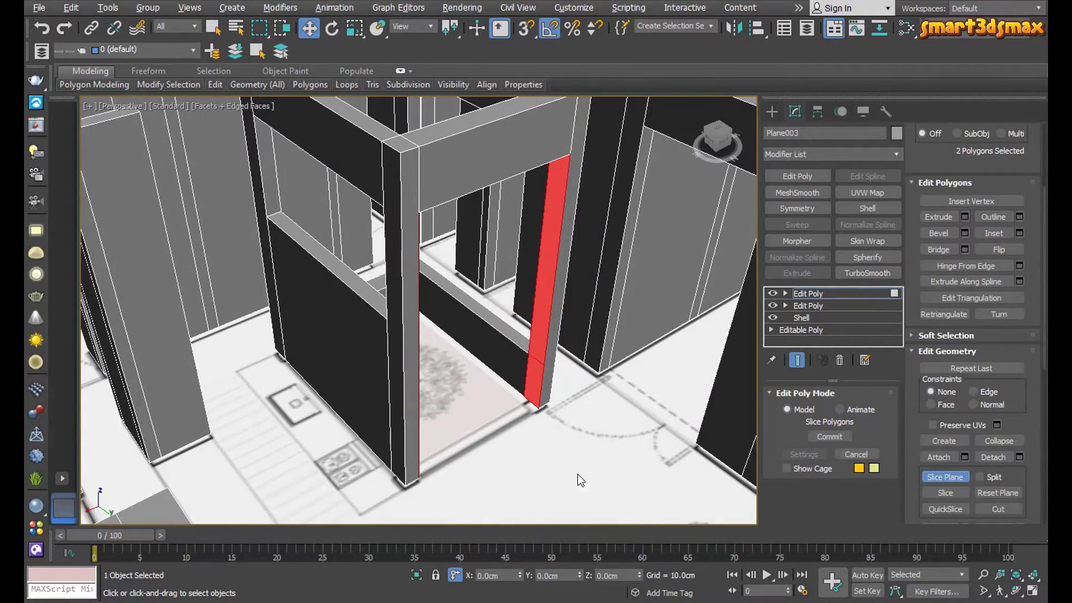
middle_drag(577, 475, 587, 444)
key(alt+a)
click(549, 353)
click(603, 402)
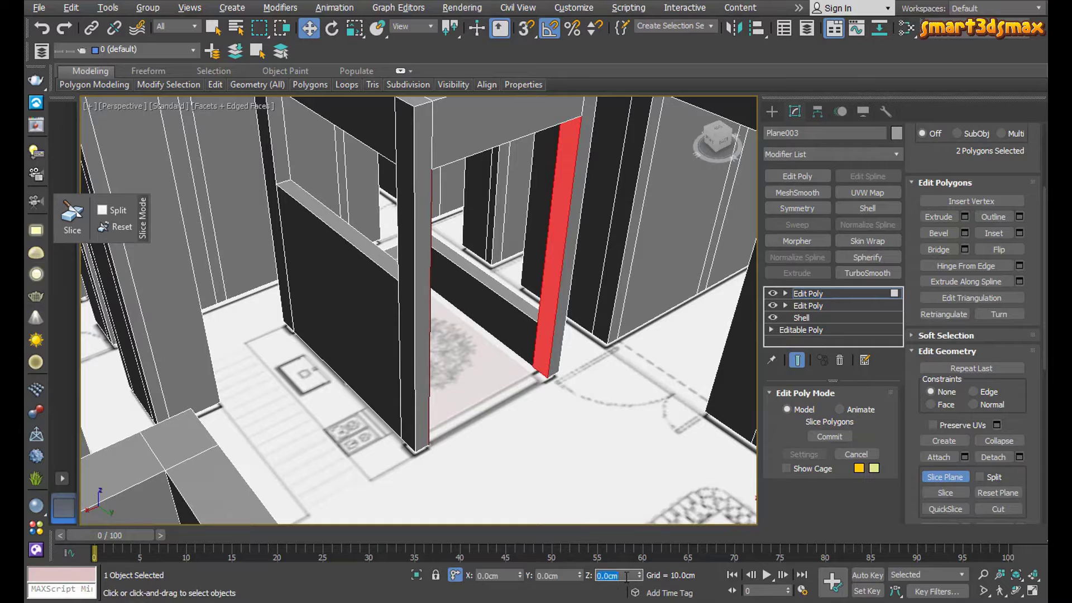
middle_drag(618, 459, 622, 444)
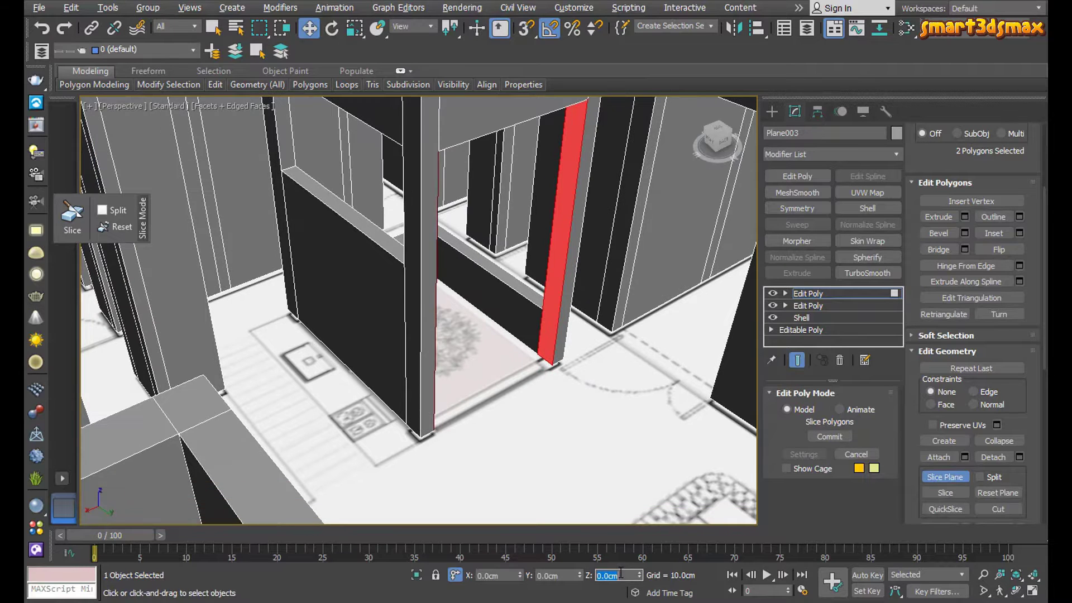
Bridge the lower facing polygons of the last courtyard column pair into a low wall
click(549, 354)
key(z)
alt+middle_drag(549, 354, 335, 376)
scroll(358, 335, up, 4)
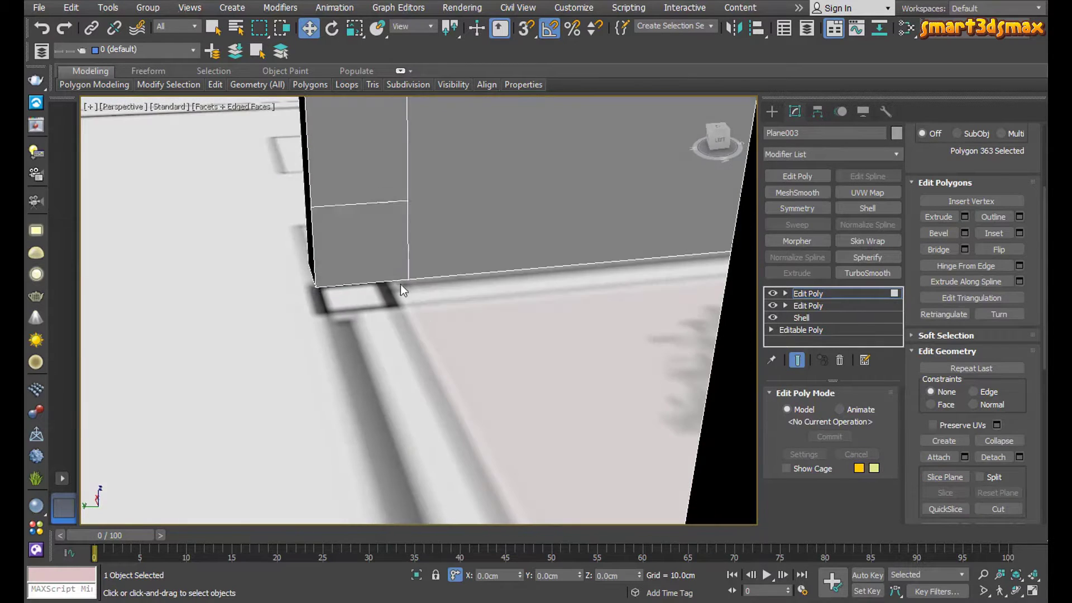
ctrl+click(375, 254)
click(939, 250)
Examine the low walls around the courtyard and the surrounding house walls
scroll(596, 273, down, 6)
alt+middle_drag(595, 272, 707, 421)
key(4)
scroll(402, 313, down, 2)
alt+middle_drag(402, 313, 416, 358)
click(575, 345)
click(414, 352)
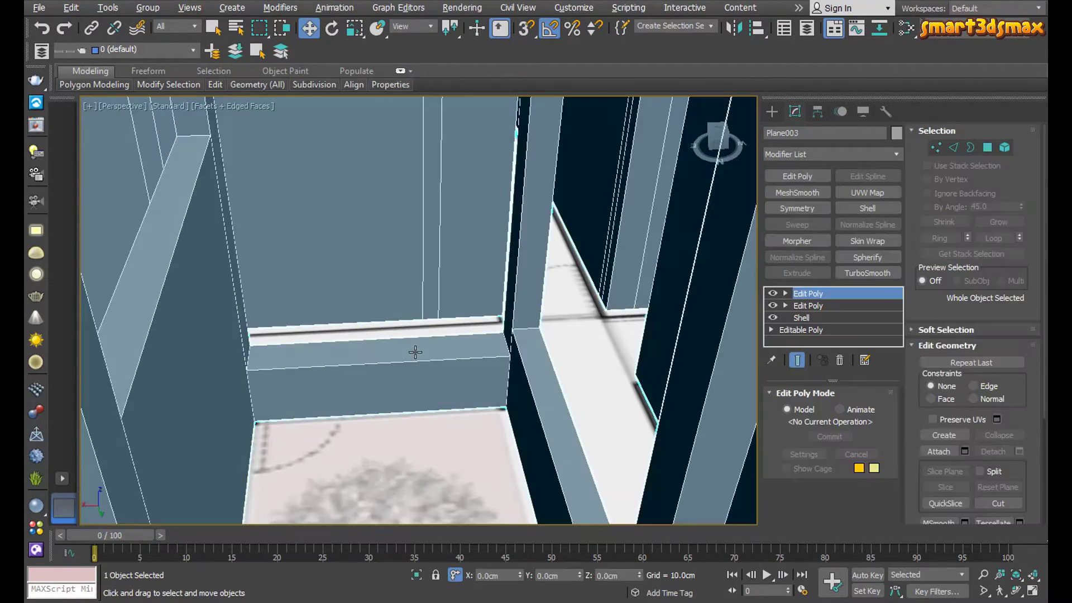
key(4)
click(411, 350)
drag(379, 326, 380, 328)
scroll(458, 419, down, 4)
alt+middle_drag(463, 429, 665, 335)
scroll(480, 415, down, 3)
scroll(516, 305, down, 4)
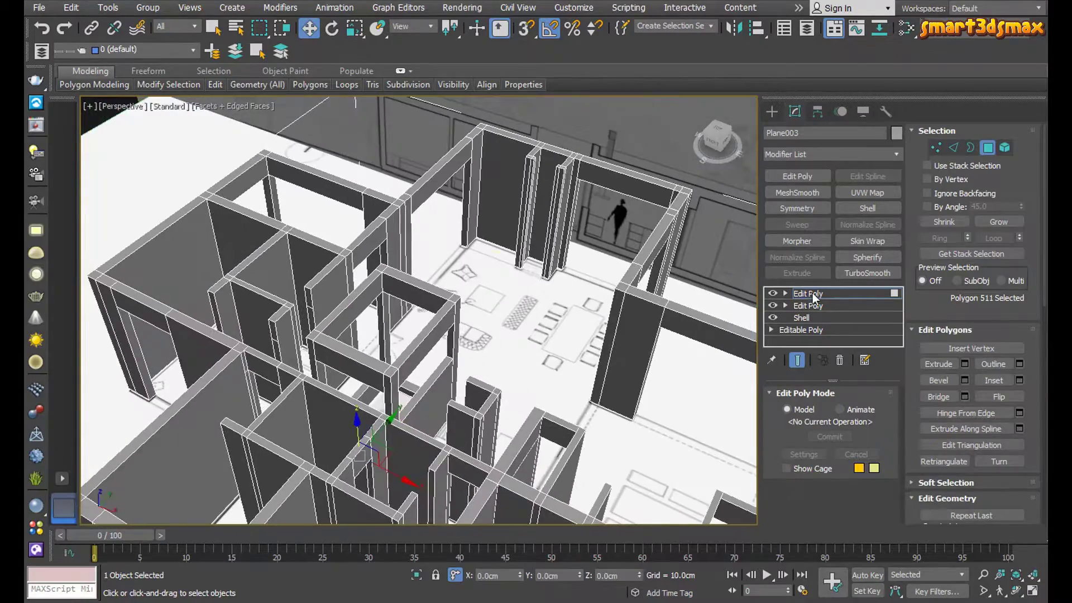
Select the facing polygons of the living room opening beside the armchairs and slice them near the base
click(814, 294)
alt+middle_drag(257, 240, 182, 280)
scroll(286, 233, up, 3)
key(4)
click(290, 254)
ctrl+click(193, 260)
alt+middle_drag(266, 313, 380, 274)
scroll(1025, 313, down, 5)
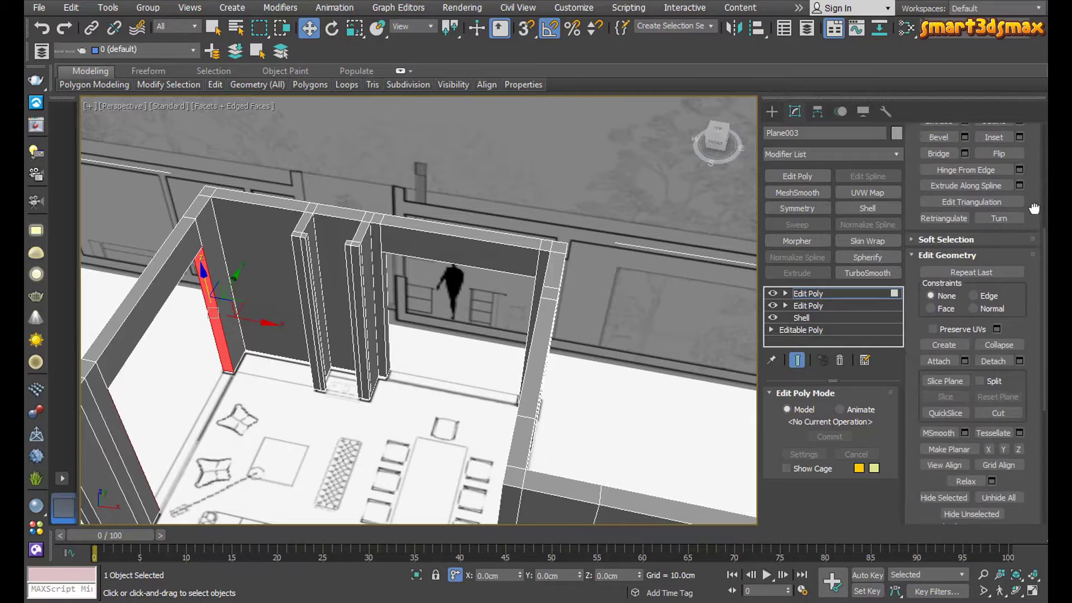
click(947, 386)
alt+middle_drag(268, 366, 387, 261)
Slice the facing polygons of the wall opening beside the dining table near their base
alt+middle_drag(533, 318, 595, 332)
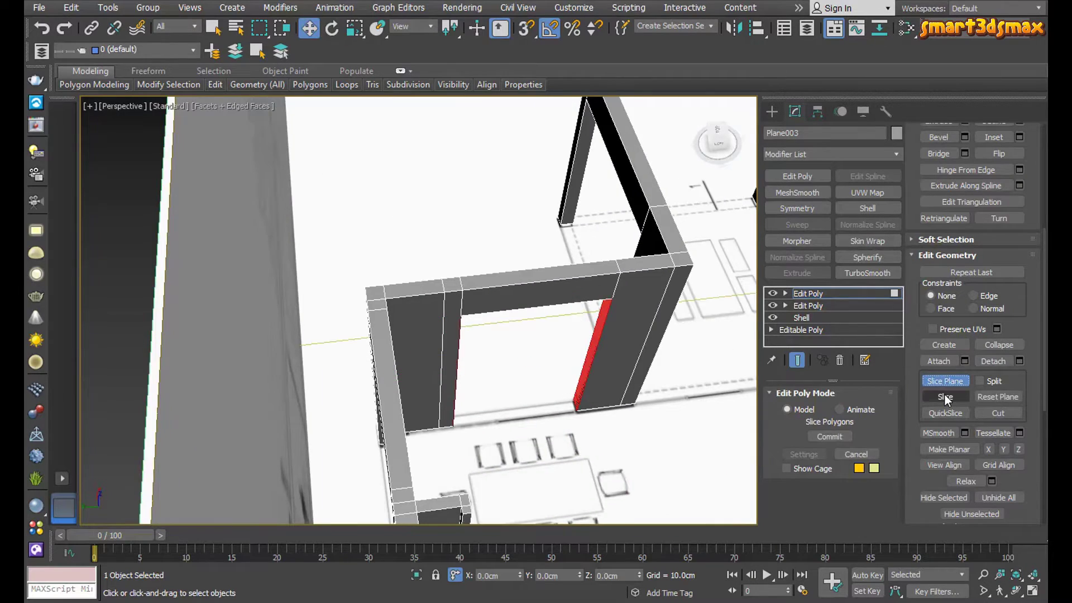
scroll(621, 430, up, 5)
alt+middle_drag(620, 431, 684, 335)
middle_drag(684, 335, 698, 274)
scroll(573, 310, down, 4)
Align the slice plane in Z to the living room's end window opening and slice its facing polygons above the base
alt+middle_drag(573, 310, 350, 393)
alt+middle_drag(424, 416, 524, 393)
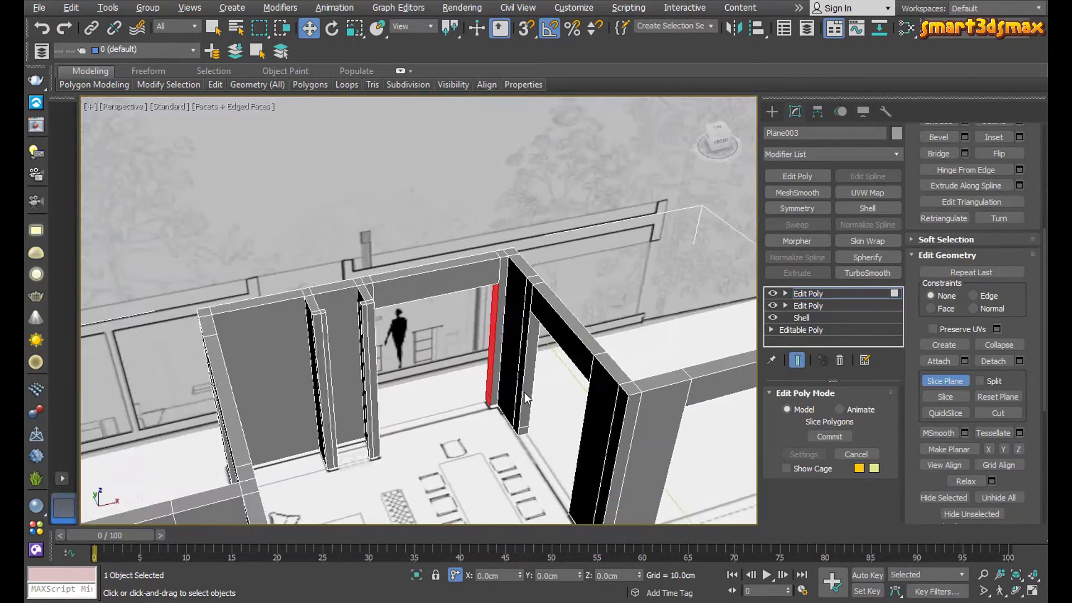
scroll(525, 393, up, 4)
click(944, 385)
alt+middle_drag(593, 390, 548, 358)
scroll(536, 357, down, 4)
scroll(548, 358, up, 3)
key(alt+a)
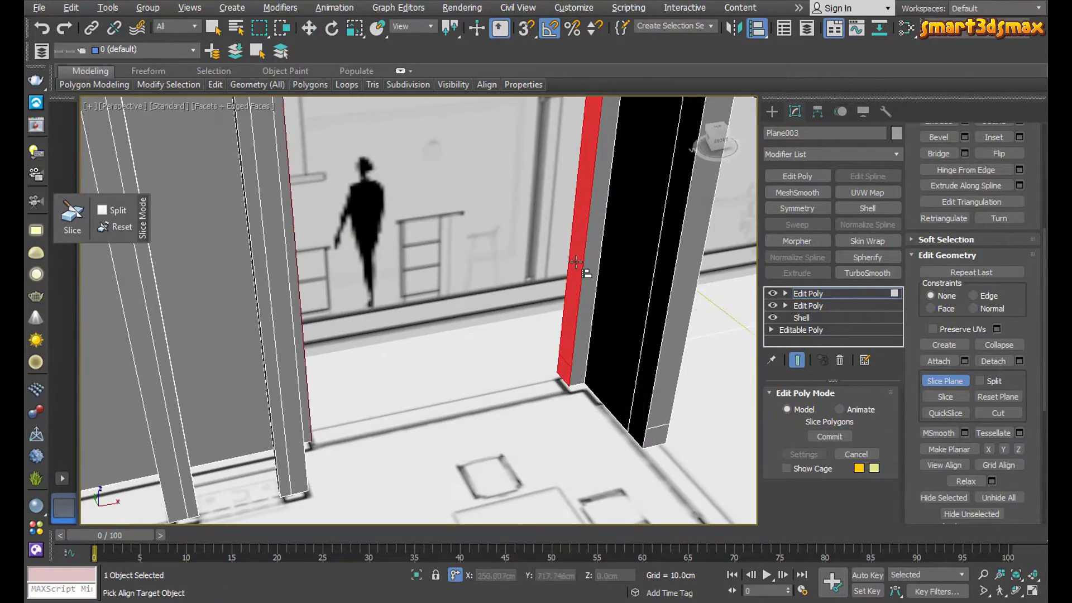
click(583, 270)
click(606, 403)
double_click(609, 578)
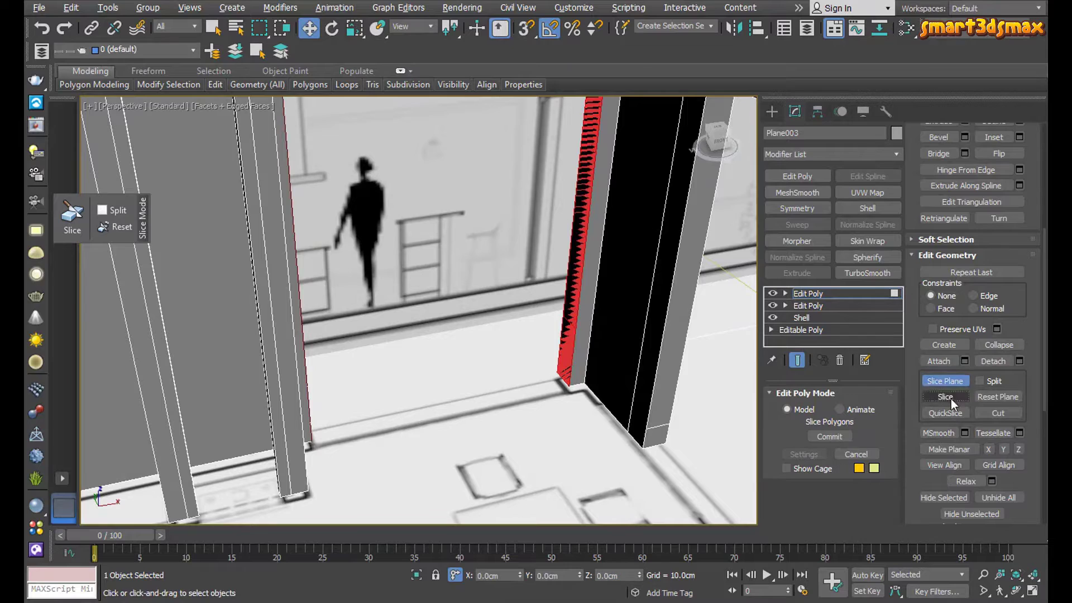
Bridge the lower facing polygons of the living room's end window opening into a low wall
click(568, 355)
alt+middle_drag(569, 355, 393, 391)
ctrl+click(390, 338)
alt+middle_drag(390, 338, 551, 341)
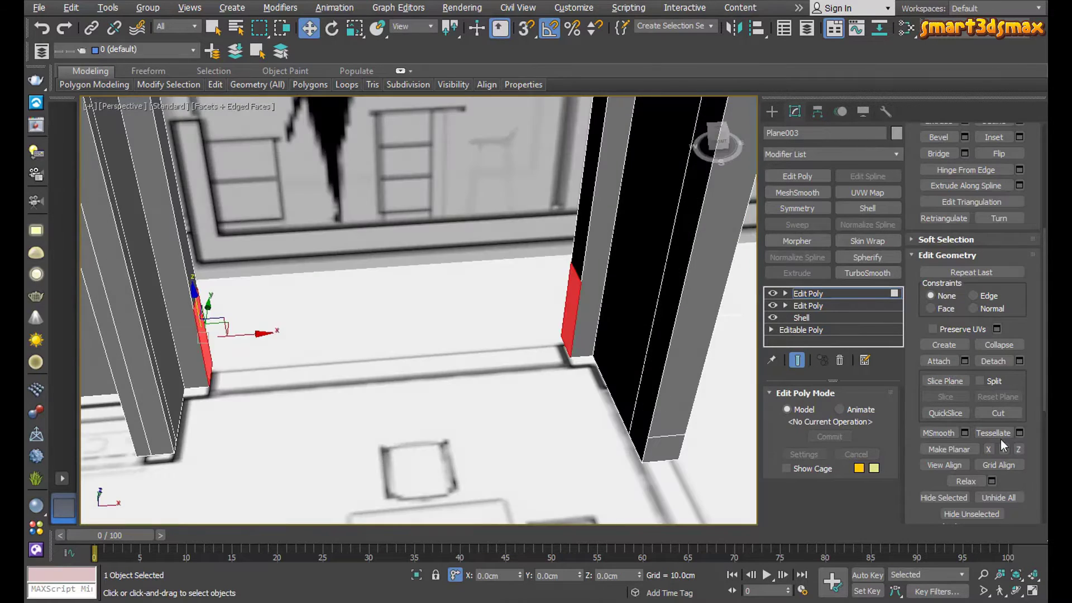
click(939, 154)
Bridge the lower facing polygons of the opening beside the dining table into a low wall
alt+middle_drag(469, 380, 550, 366)
click(595, 348)
ctrl+click(579, 354)
click(939, 153)
Bridge the lower facing polygons of the opening beside the armchairs into a low wall
scroll(503, 313, down, 5)
scroll(357, 363, up, 5)
click(332, 371)
alt+middle_drag(333, 371, 363, 413)
scroll(446, 346, down, 5)
scroll(357, 347, up, 5)
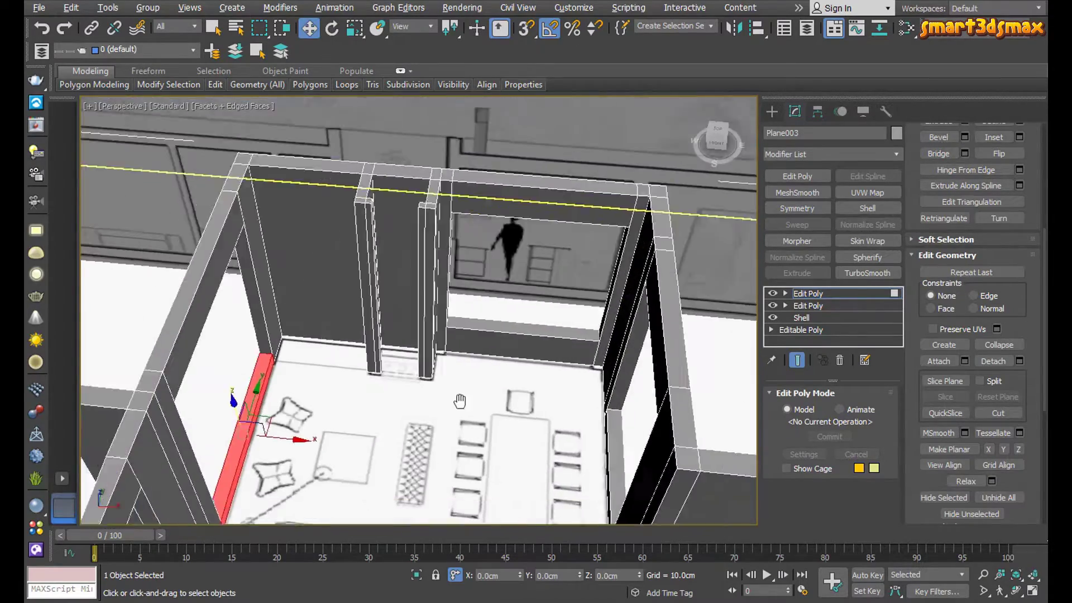
middle_drag(459, 402, 497, 382)
scroll(432, 390, down, 4)
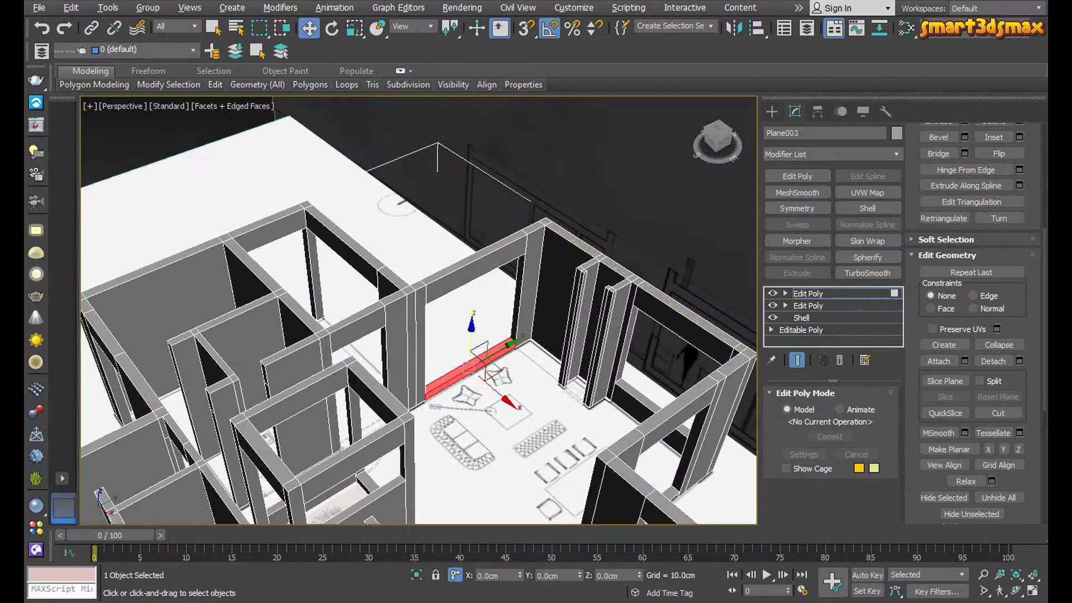
Select the facing polygons of the adjacent room's openings and slice them 20 cm above the base using a Z-aligned slice plane
alt+middle_drag(474, 465, 401, 340)
scroll(401, 340, up, 3)
click(370, 217)
alt+middle_drag(369, 217, 279, 313)
mouse_move(279, 313)
middle_down()
mouse_move(337, 335)
mouse_move(311, 318)
mouse_move(300, 396)
mouse_move(286, 306)
middle_up()
ctrl+click(317, 331)
ctrl+click(307, 315)
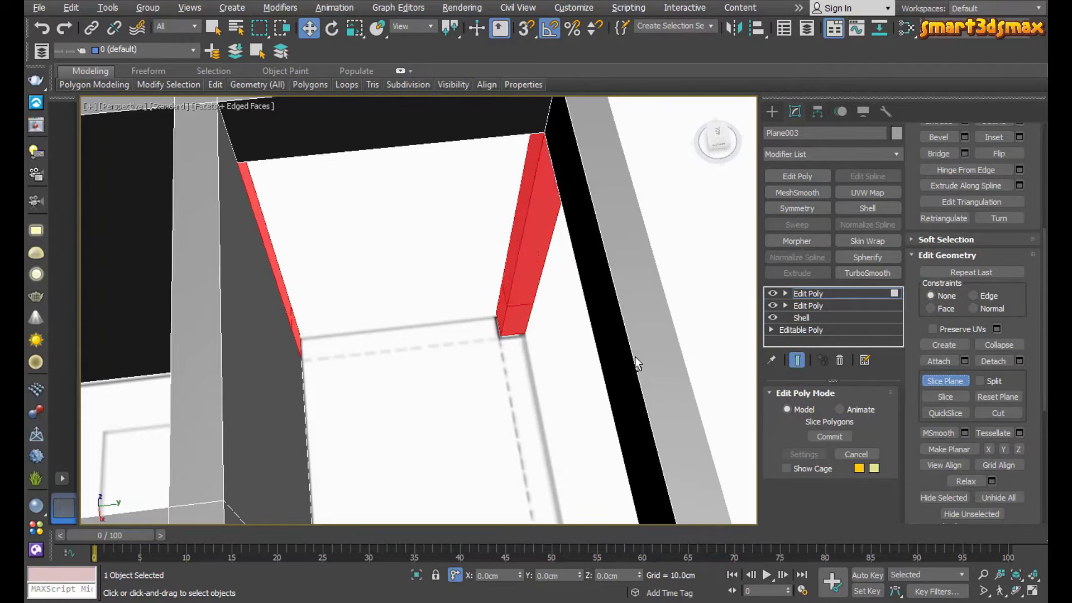
key(alt+a)
click(636, 359)
click(626, 231)
click(614, 395)
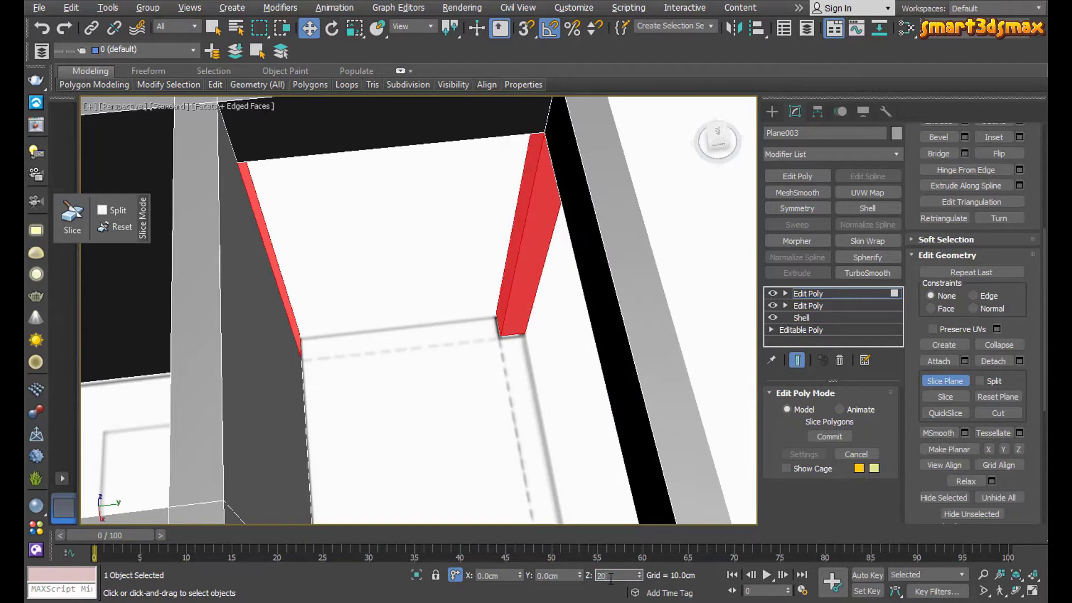
middle_drag(547, 413, 561, 358)
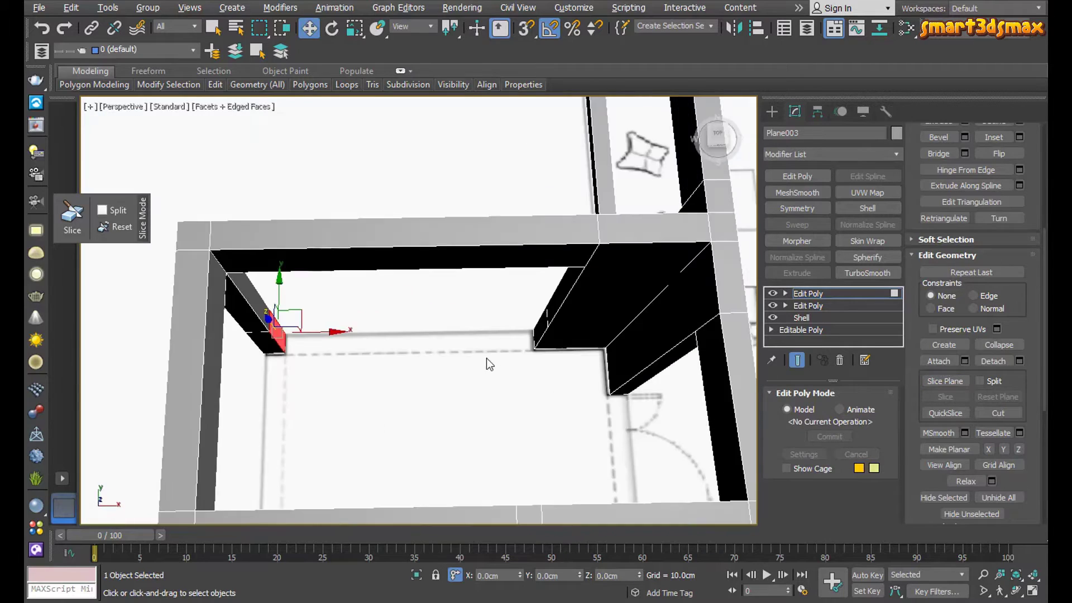
Bridge the two lower facing polygons of the adjacent room's wide opening into a low wall
alt+middle_drag(488, 362, 511, 341)
ctrl+click(538, 311)
drag(1030, 158, 1030, 203)
click(939, 199)
Select the facing side polygons of the window openings in the outer bedroom walls
alt+middle_drag(346, 312, 143, 403)
alt+middle_drag(719, 232, 525, 145)
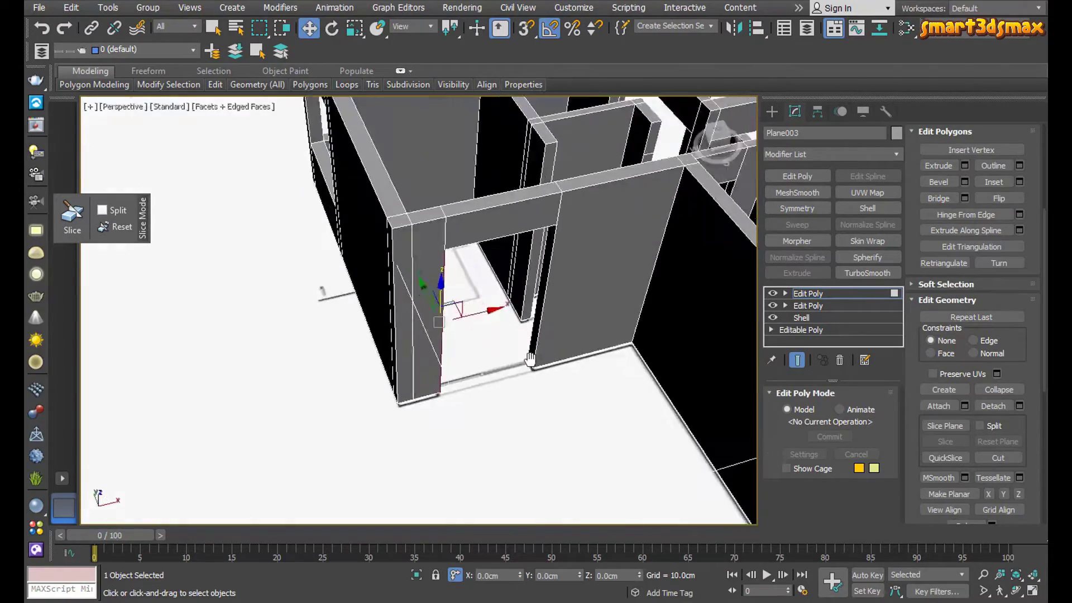
alt+middle_drag(530, 361, 537, 292)
alt+middle_drag(656, 424, 631, 491)
scroll(541, 352, up, 3)
ctrl+click(367, 296)
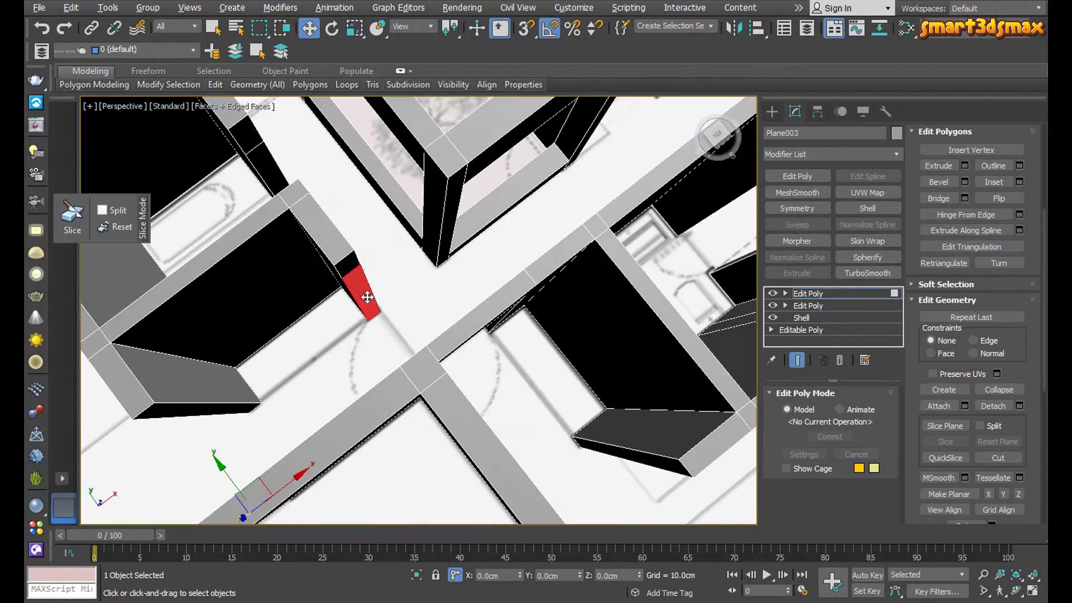
scroll(366, 296, down, 2)
middle_drag(366, 297, 552, 284)
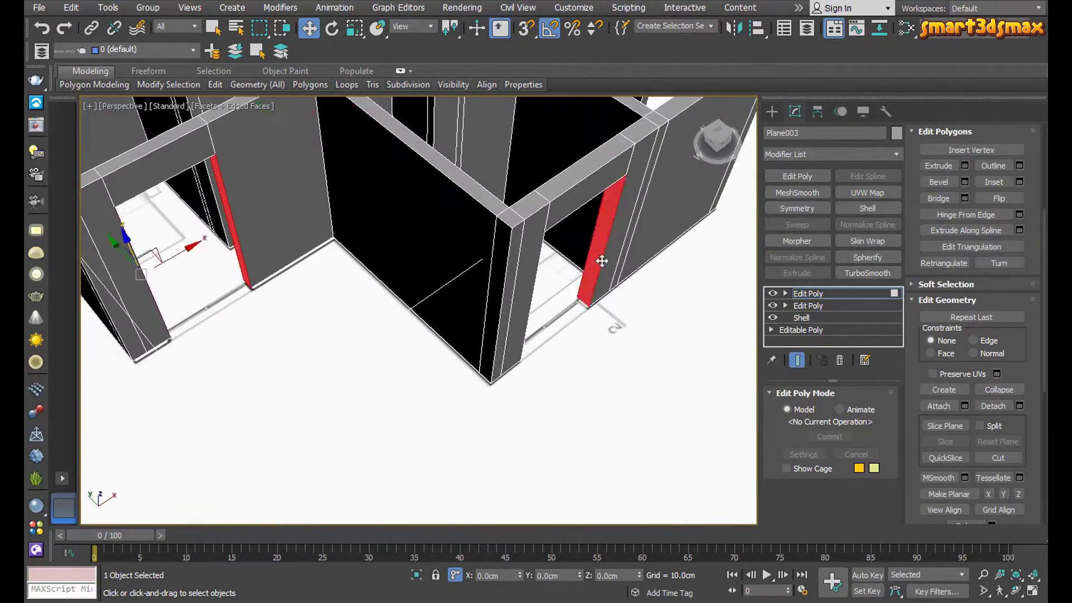
Add the side polygons of the other remaining window openings to the selection and slice them near the base
alt+middle_drag(602, 261, 270, 352)
alt+middle_drag(465, 425, 394, 343)
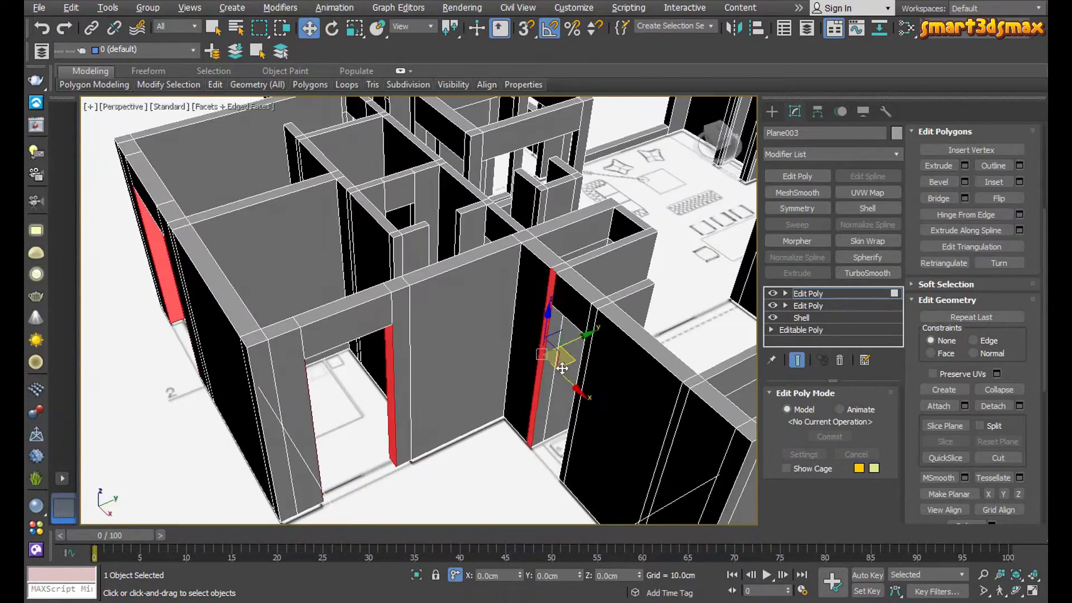
alt+middle_drag(562, 368, 625, 421)
middle_drag(625, 421, 432, 360)
scroll(585, 457, up, 3)
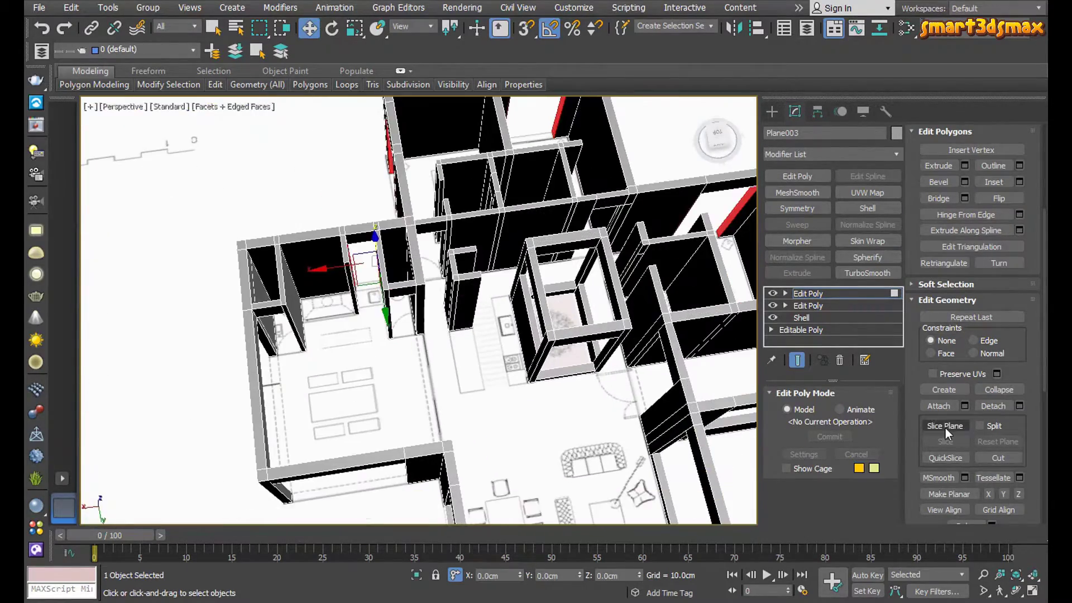
click(944, 425)
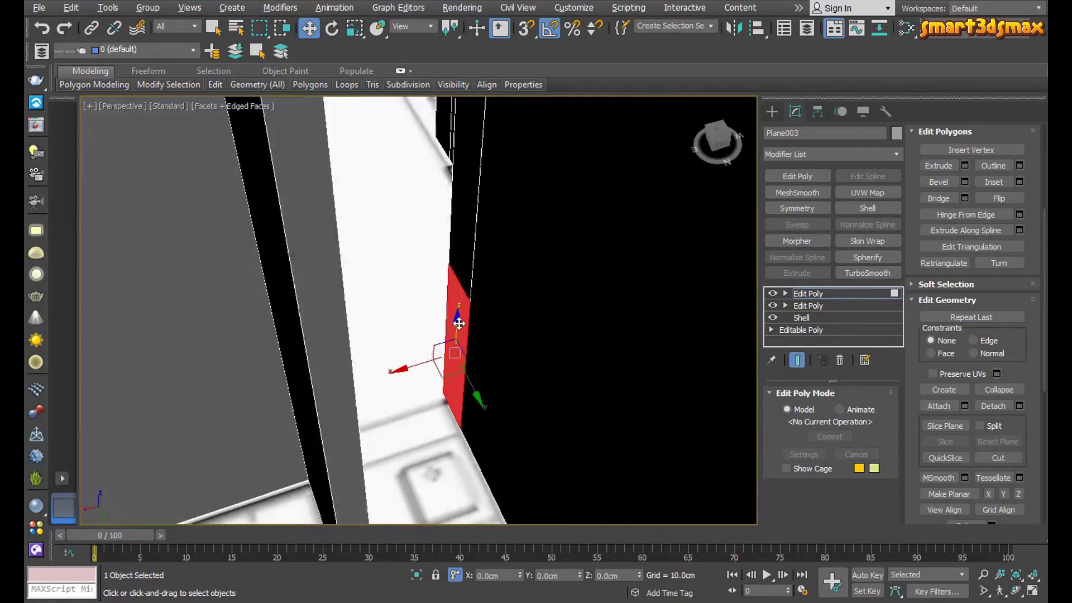
Bridge the lower facing polygons of the remaining sliced window openings into low walls
alt+middle_drag(459, 323, 625, 433)
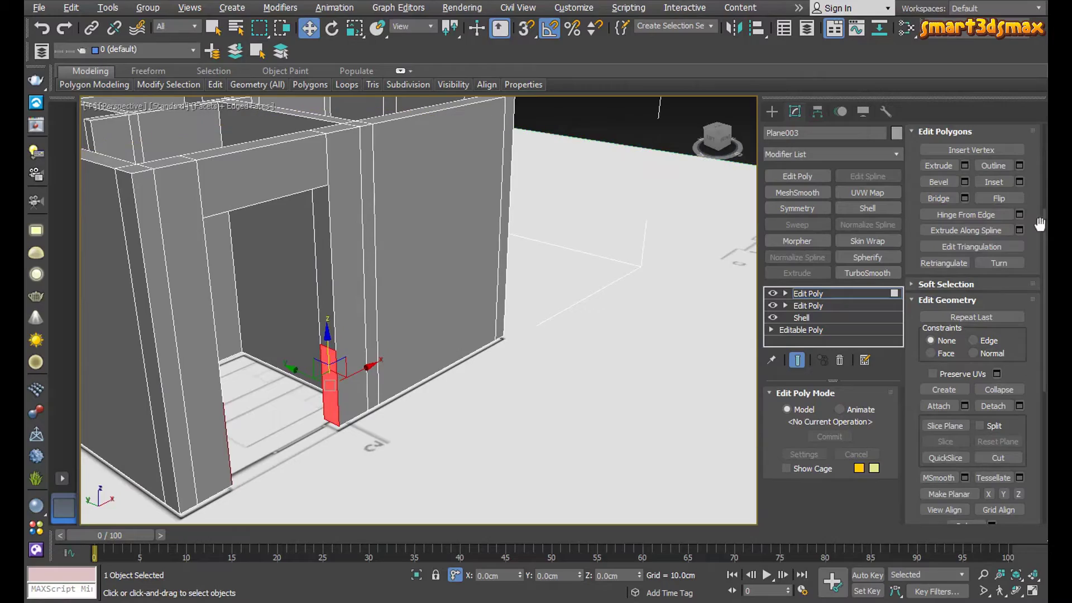
scroll(1040, 224, up, 5)
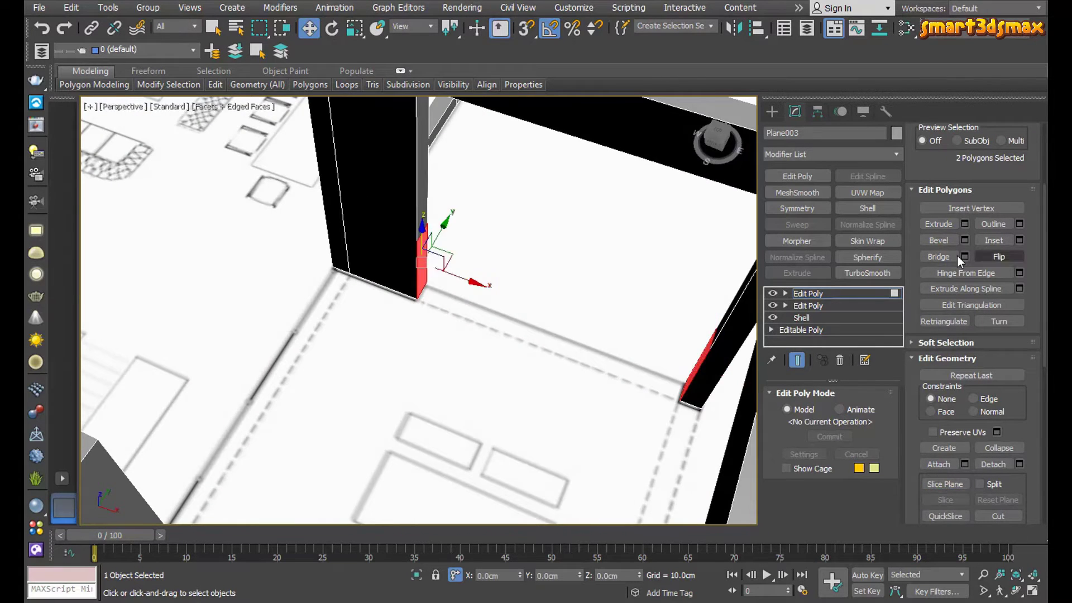
alt+middle_drag(558, 289, 537, 290)
click(618, 205)
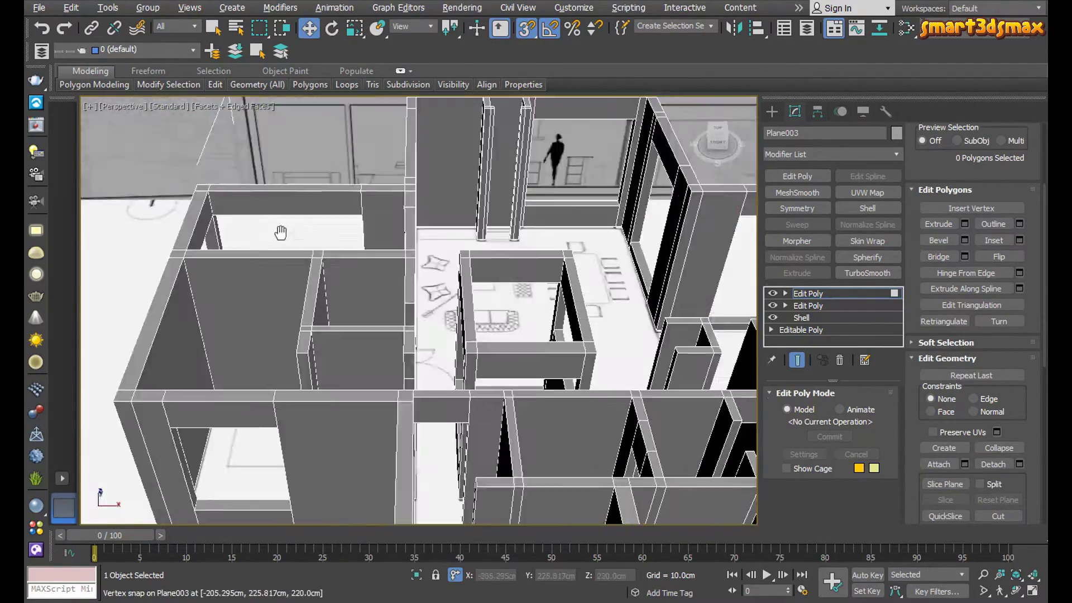
Leave polygon editing, toggle snapping, and examine the complete wall model from above
middle_drag(280, 232, 445, 263)
scroll(446, 263, down, 5)
key(4)
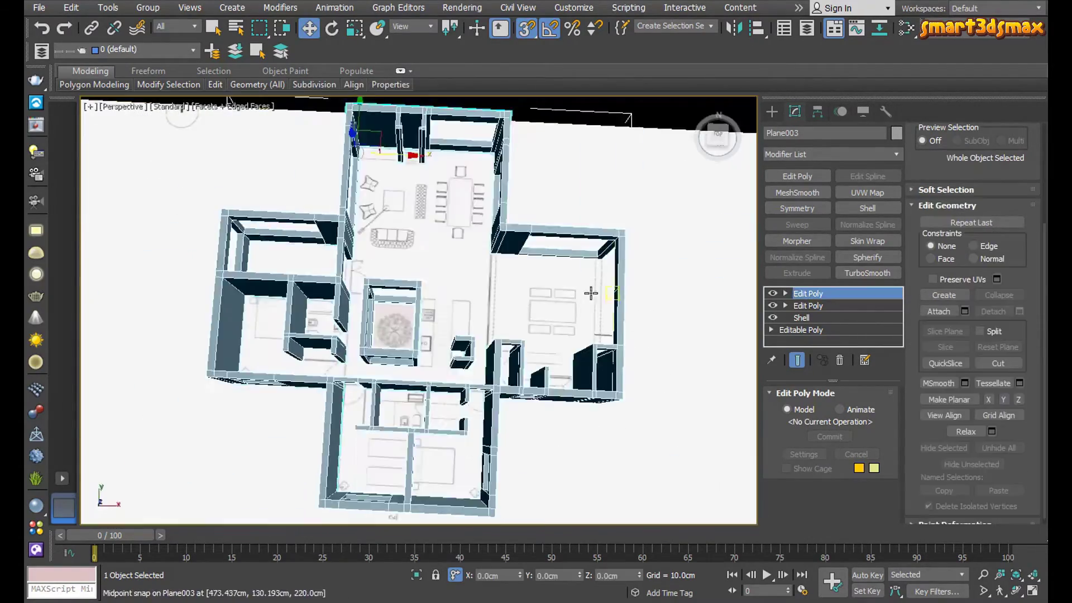
key(s)
alt+middle_drag(590, 292, 344, 327)
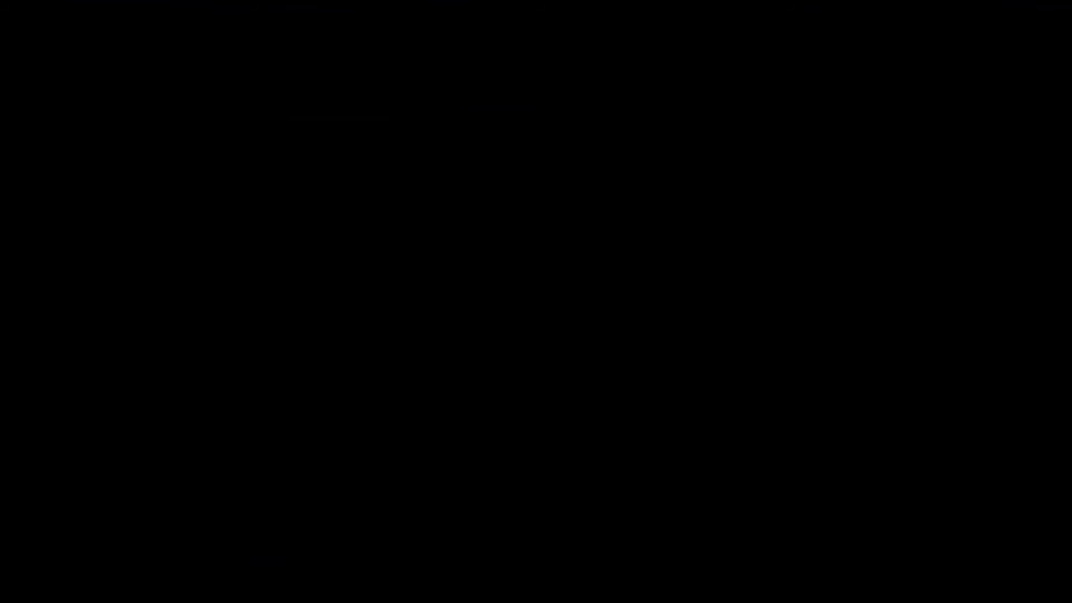